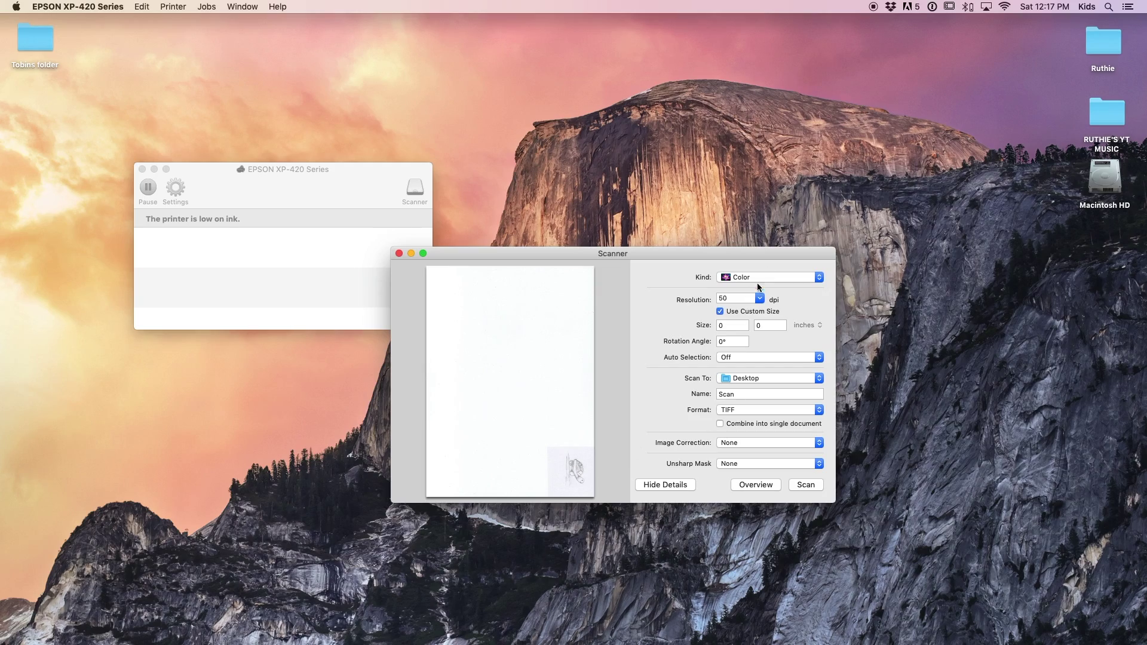
# - Configure the scan as Black & White at 360 dpi in TIFF format
pyautogui.click(748, 299)
pyautogui.click(759, 299)
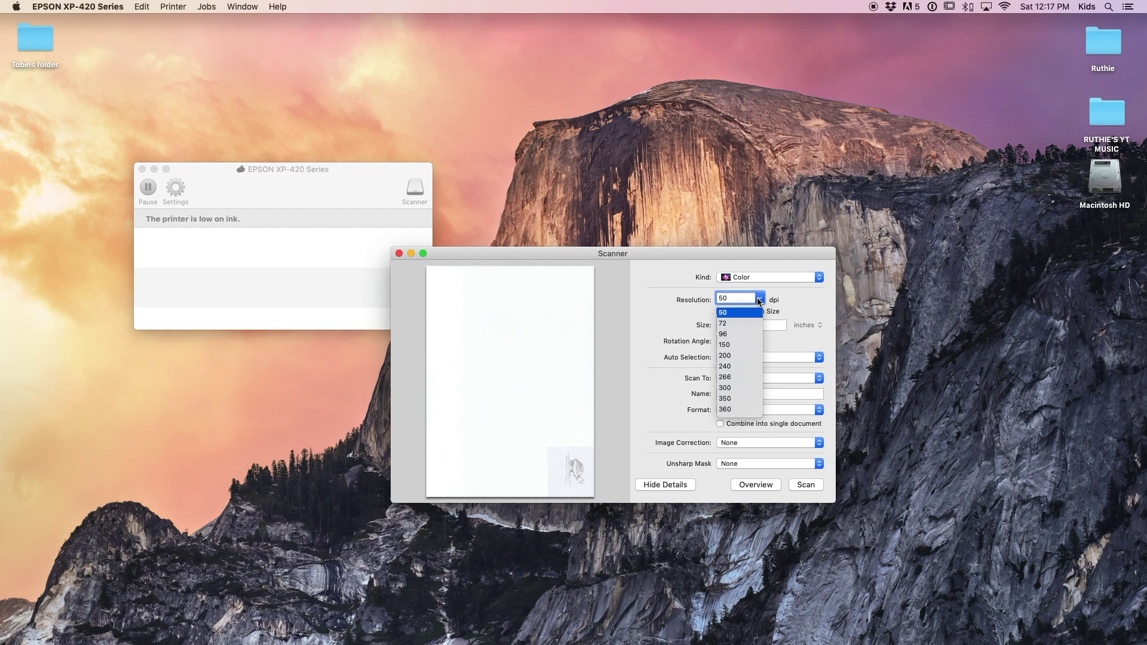
pyautogui.click(748, 410)
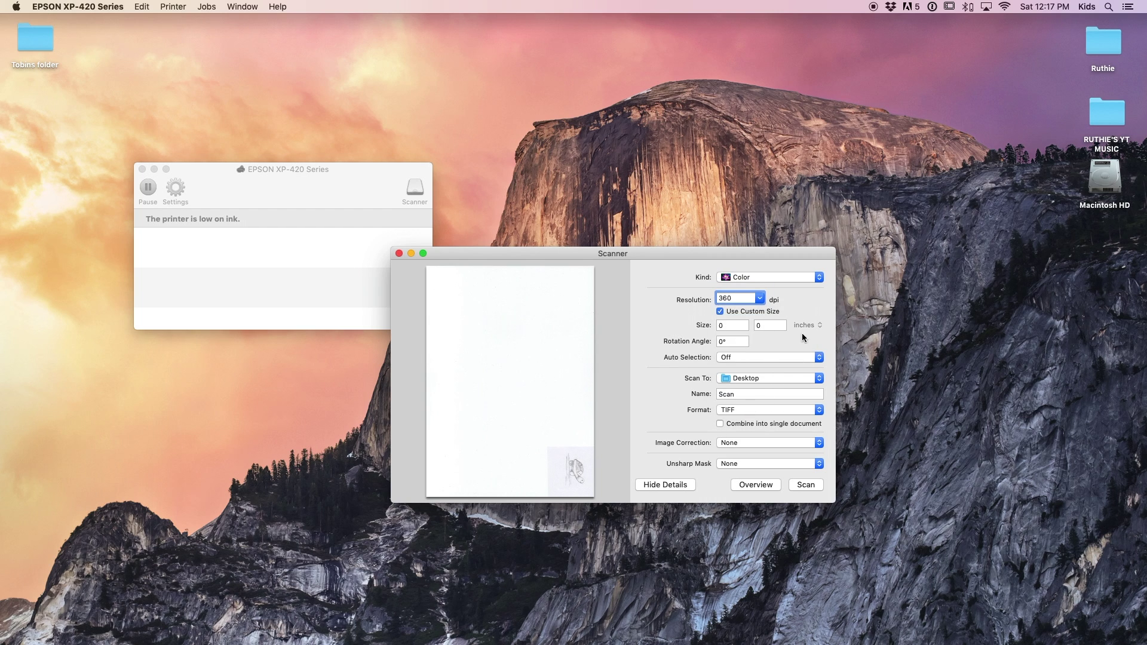
pyautogui.click(754, 275)
pyautogui.click(758, 265)
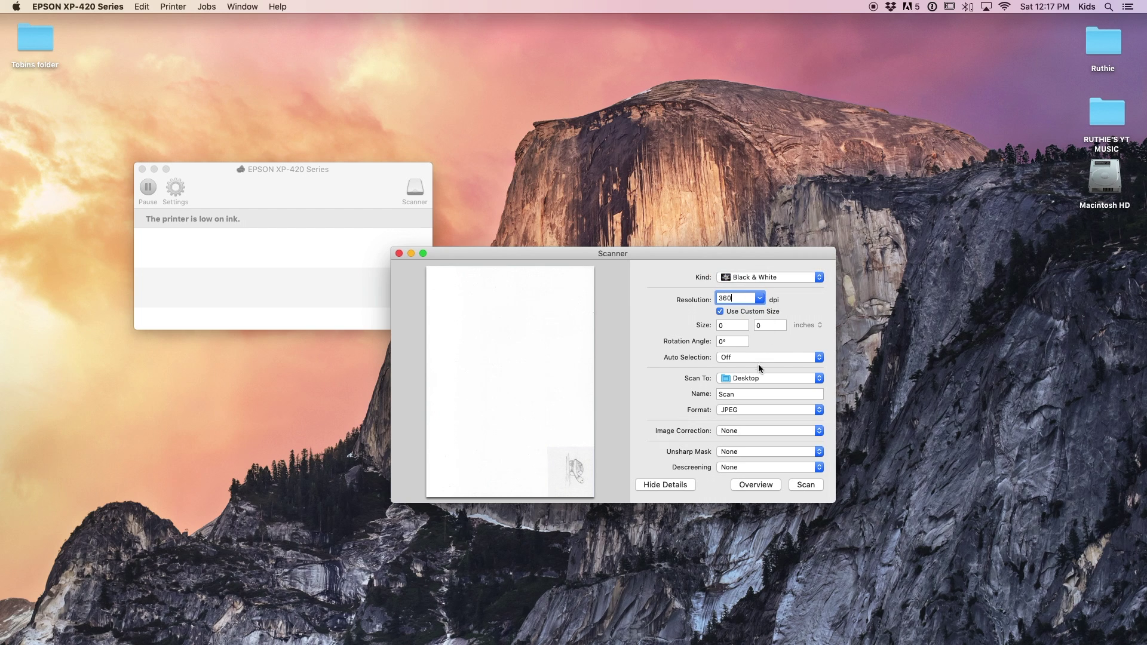
pyautogui.click(750, 410)
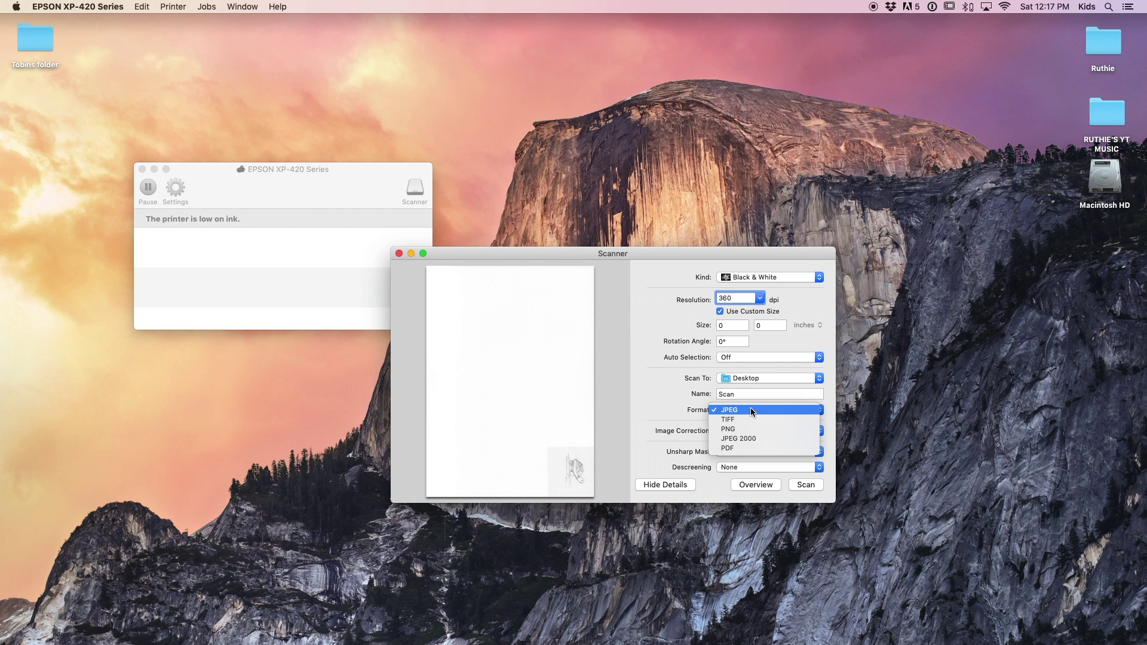
pyautogui.click(759, 421)
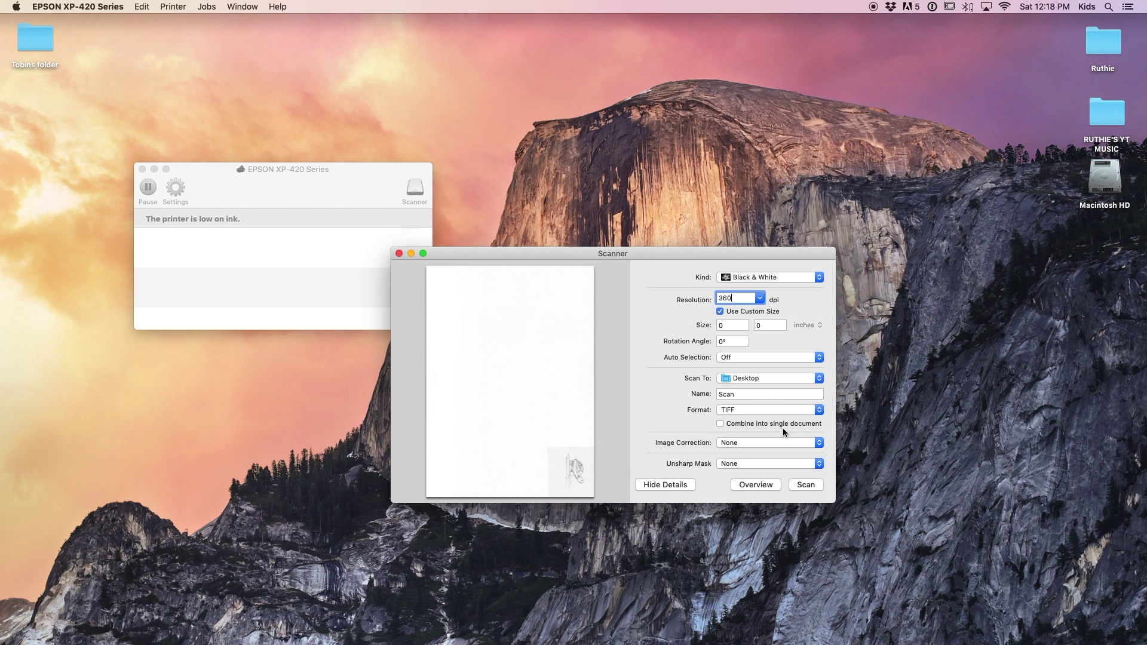
# - Frame the turtle drawing with a scan area of about 2.39 × 2.51 inches and scan it
pyautogui.click(800, 487)
pyautogui.moveTo(582, 486); pyautogui.dragTo(595, 496)
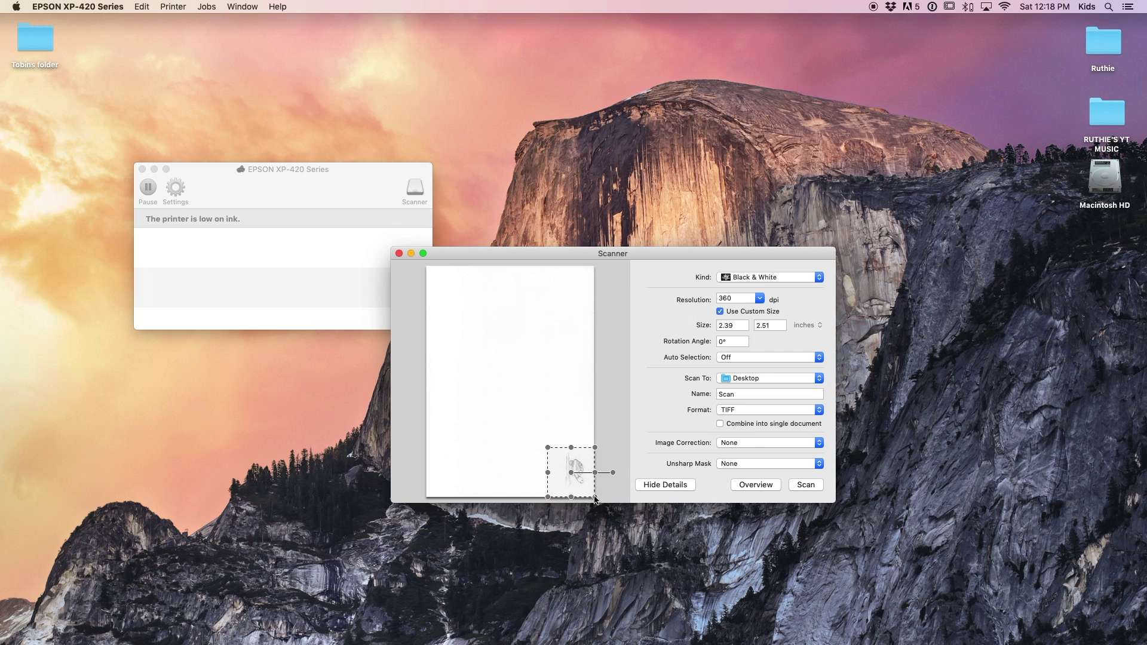
pyautogui.click(806, 486)
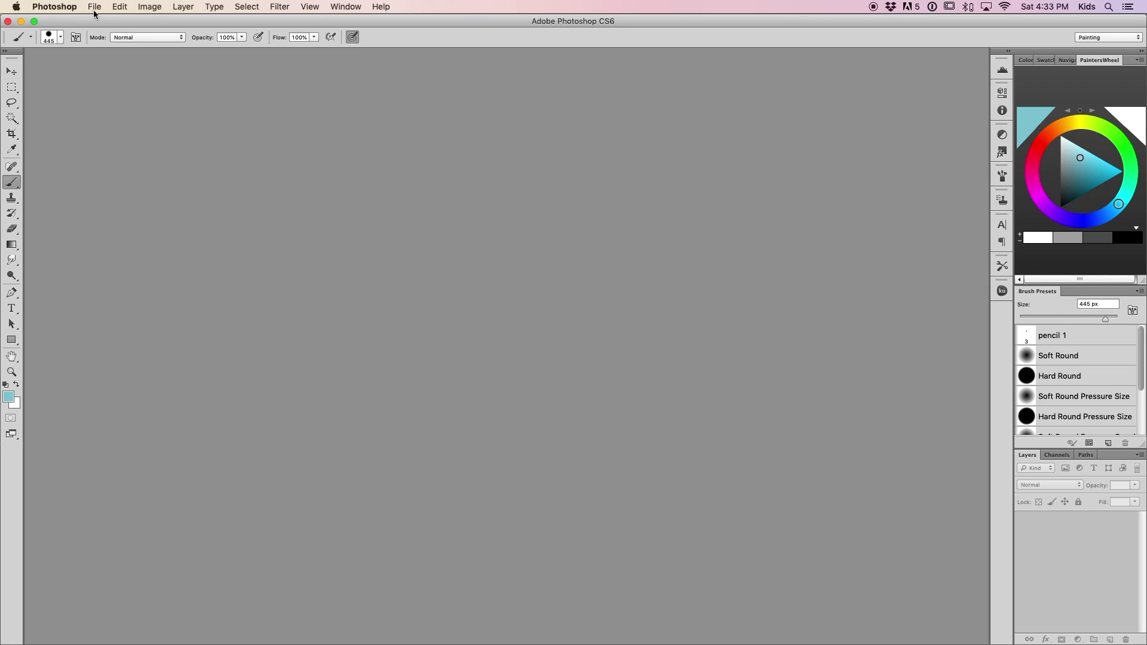
# - In Photoshop, open the scanned drawing Scan.tiff from the Desktop
pyautogui.click(93, 8)
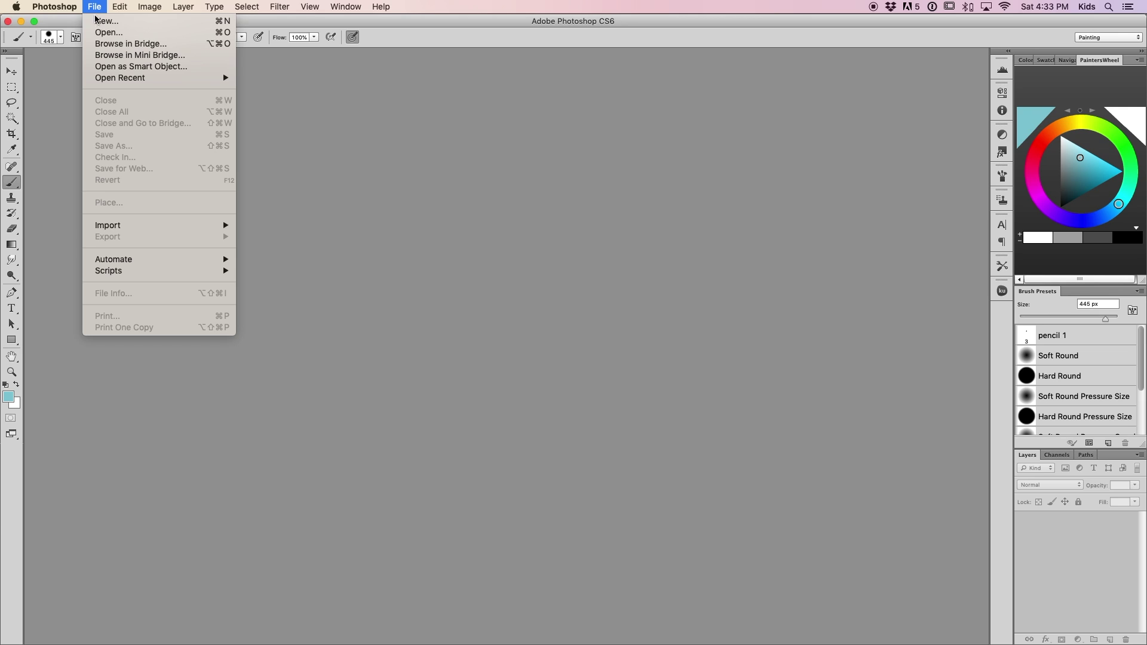
pyautogui.click(101, 32)
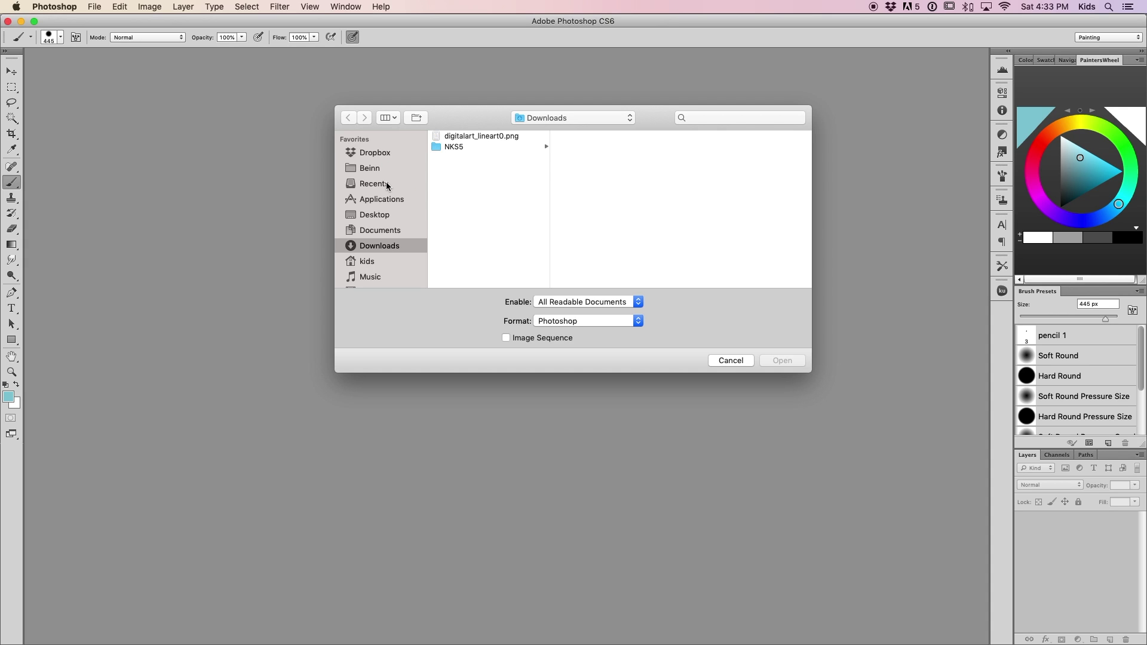
pyautogui.click(388, 214)
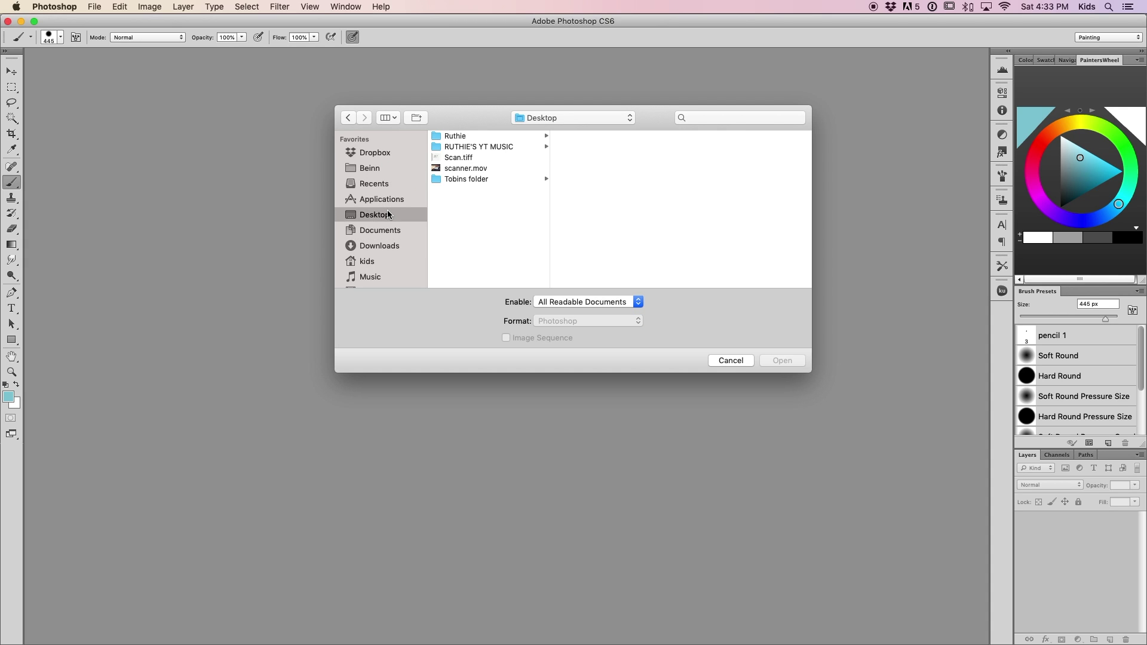
pyautogui.click(448, 159)
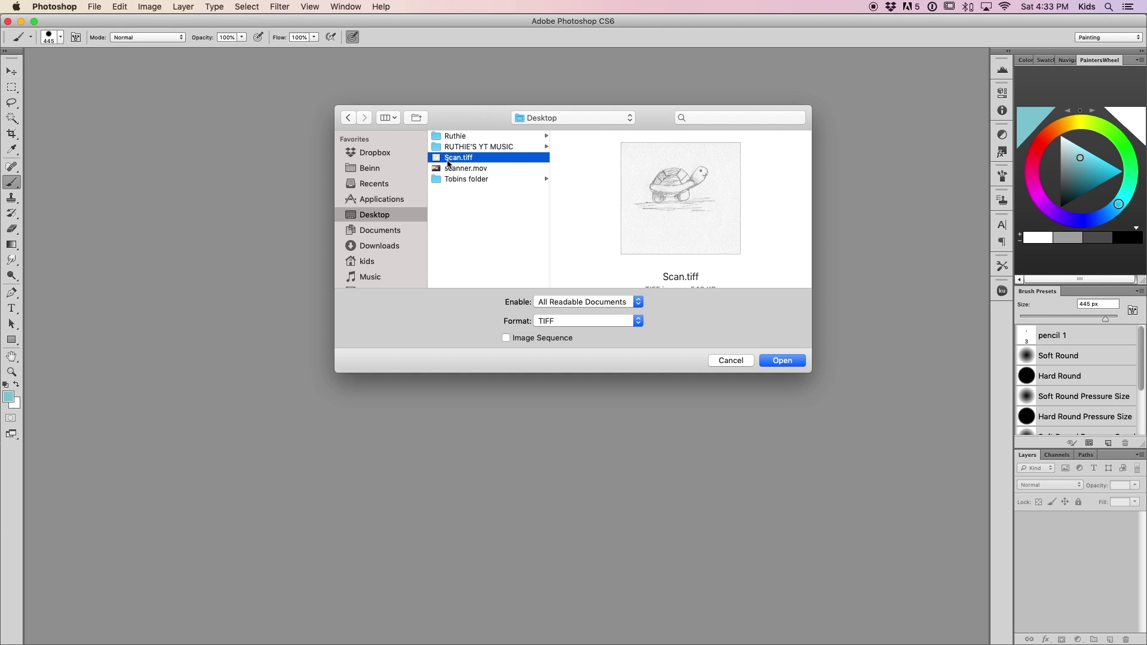
pyautogui.click(799, 362)
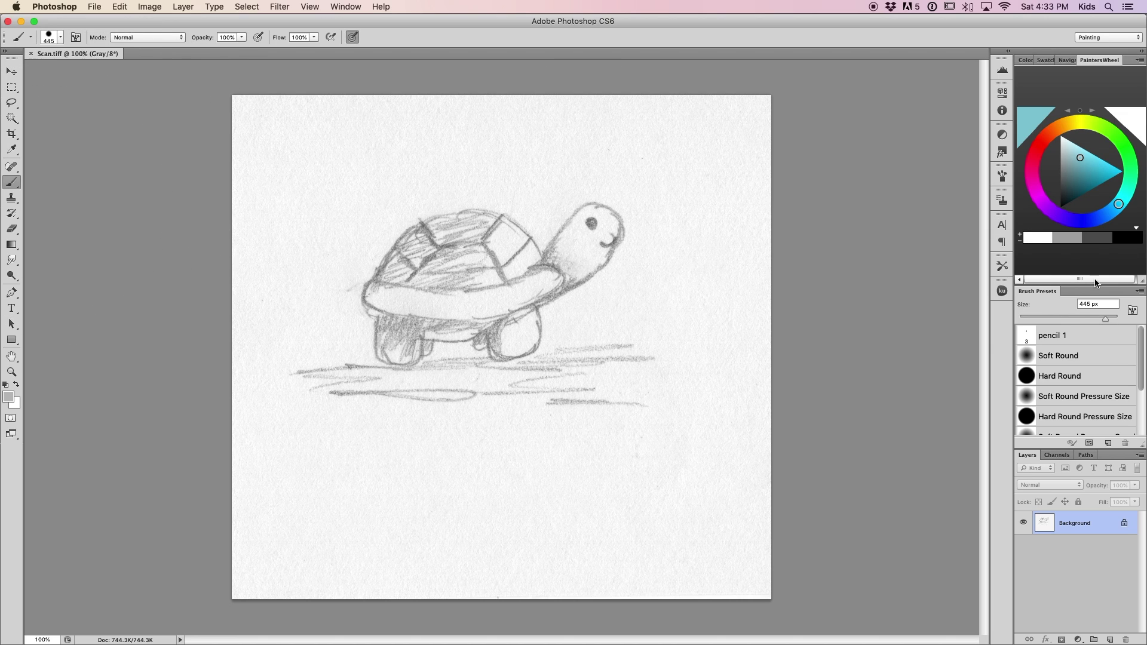
# - Draw a freehand Lasso selection closely around the turtle and the ground lines beneath it
pyautogui.click(1068, 316)
pyautogui.click(12, 103)
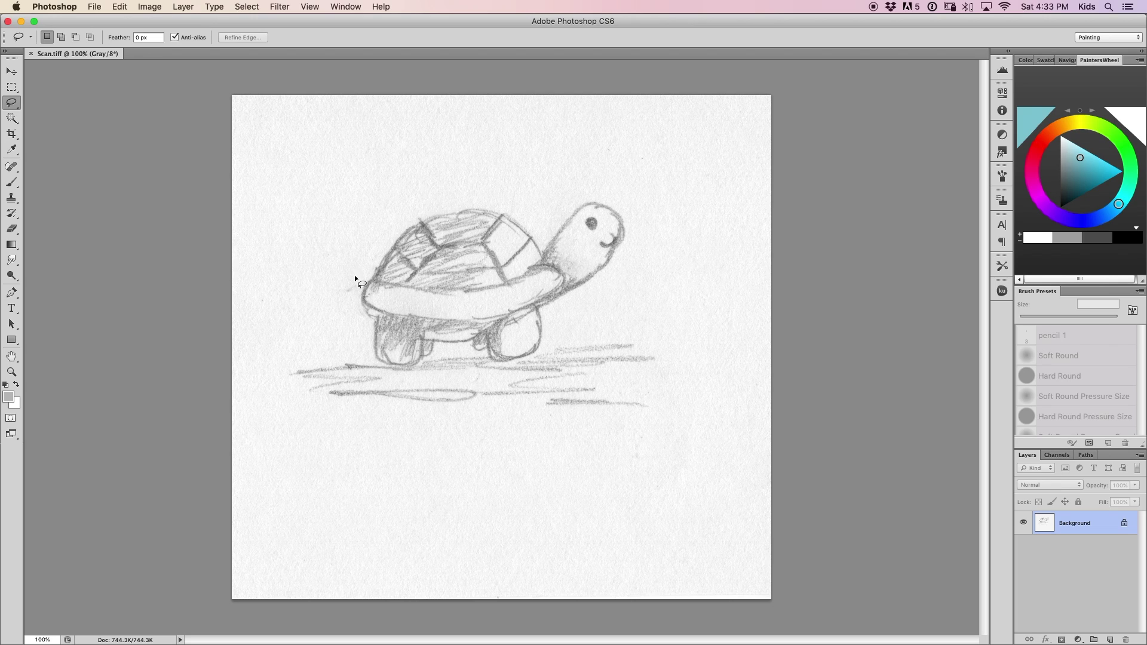
pyautogui.moveTo(370, 250)
pyautogui.mouseDown()
pyautogui.moveTo(387, 222)
pyautogui.moveTo(433, 193)
pyautogui.moveTo(476, 192)
pyautogui.moveTo(532, 220)
pyautogui.moveTo(585, 197)
pyautogui.moveTo(614, 201)
pyautogui.moveTo(632, 221)
pyautogui.moveTo(627, 256)
pyautogui.moveTo(572, 314)
pyautogui.moveTo(575, 331)
pyautogui.moveTo(646, 328)
pyautogui.moveTo(667, 339)
pyautogui.moveTo(656, 379)
pyautogui.moveTo(626, 386)
pyautogui.moveTo(659, 400)
pyautogui.moveTo(625, 434)
pyautogui.moveTo(501, 418)
pyautogui.moveTo(323, 430)
pyautogui.moveTo(280, 374)
pyautogui.moveTo(351, 348)
pyautogui.mouseUp()
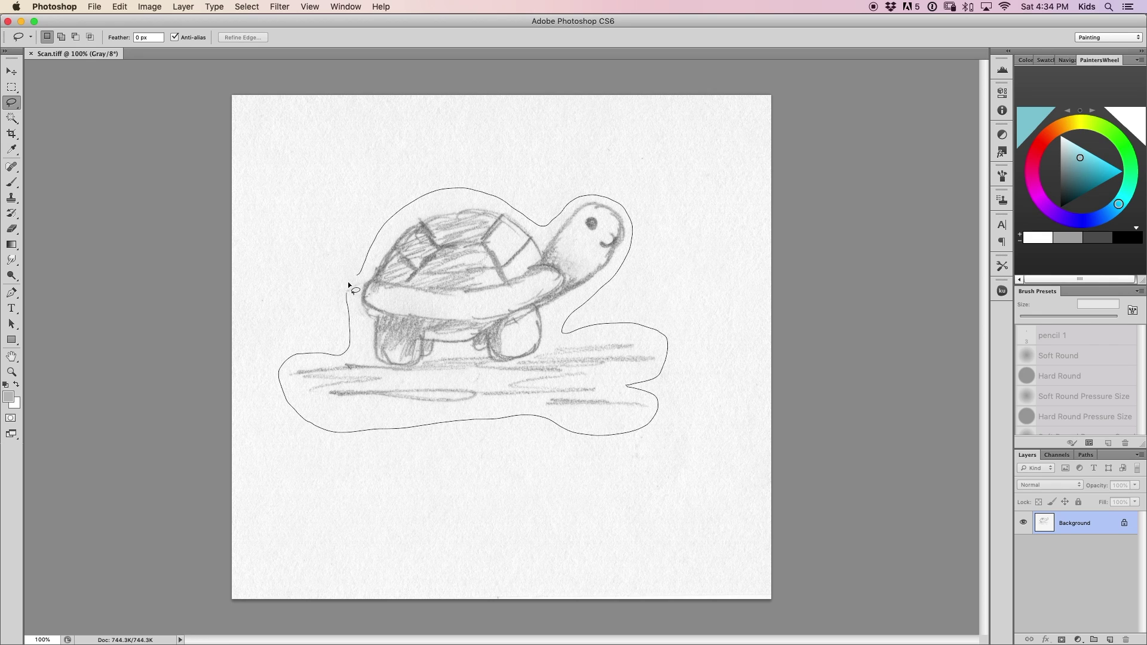
pyautogui.moveTo(349, 285); pyautogui.dragTo(357, 271)
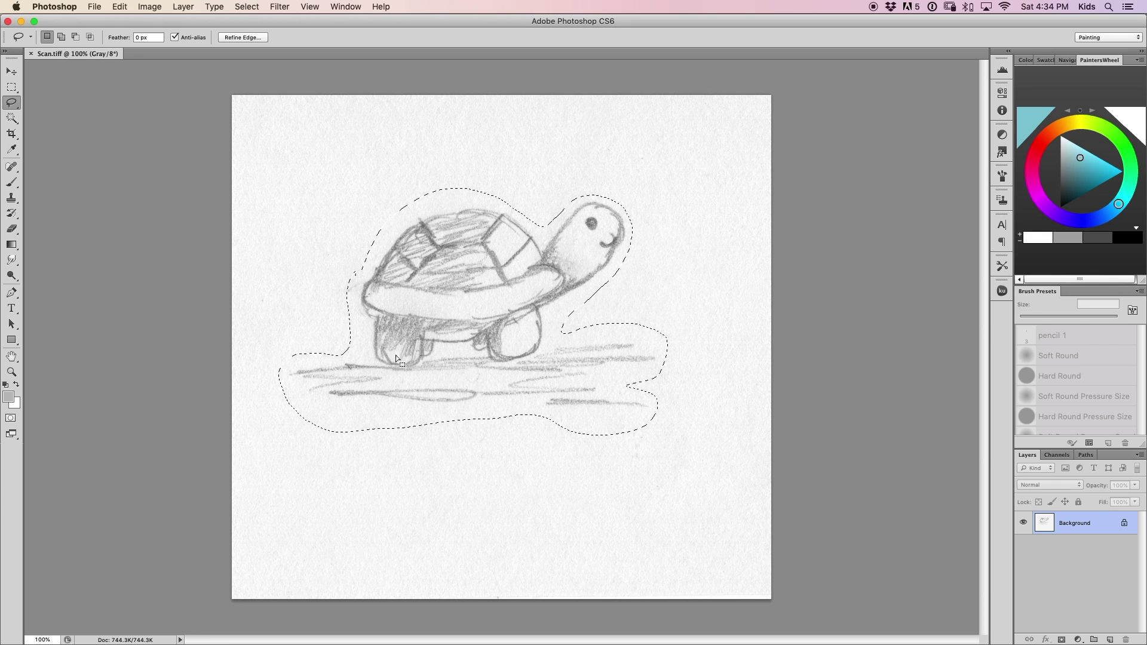
# - Create an 800 × 800 pixel CMYK Color document with a white background and paste the copied turtle into it
pyautogui.click(98, 7)
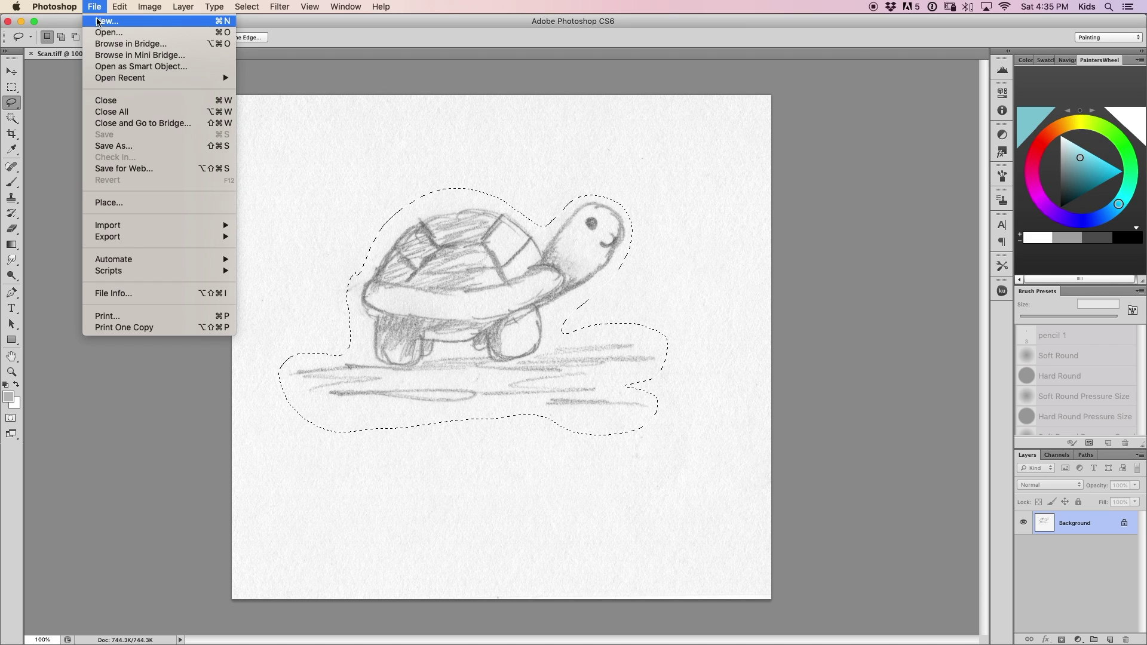
pyautogui.click(100, 21)
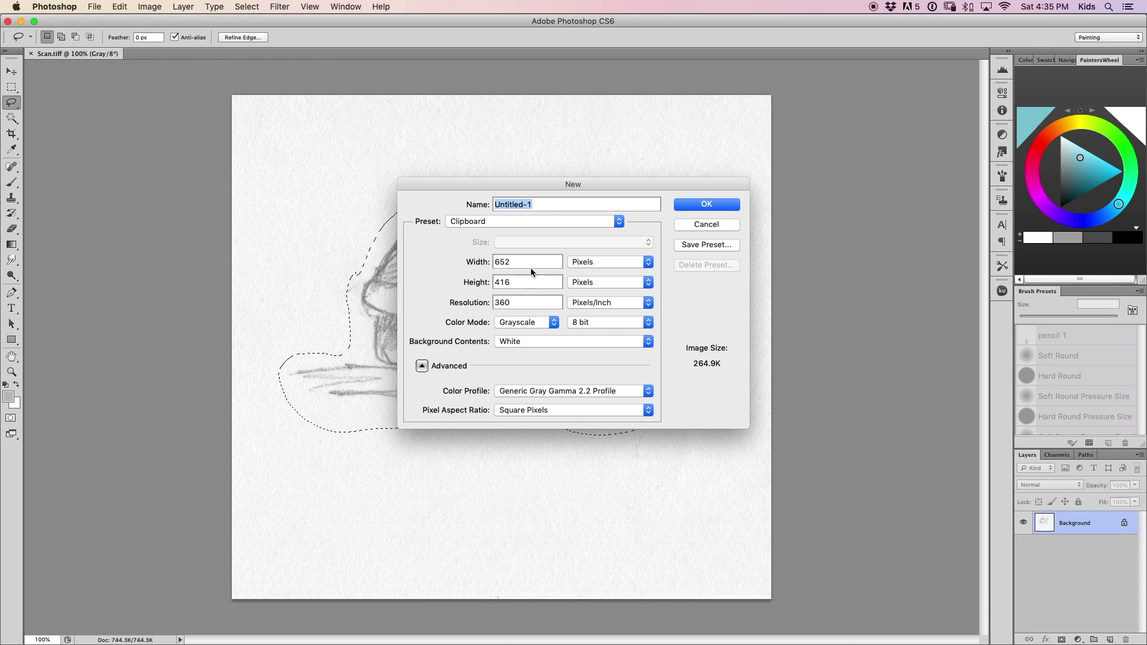
pyautogui.press('Tab')
pyautogui.write('8')
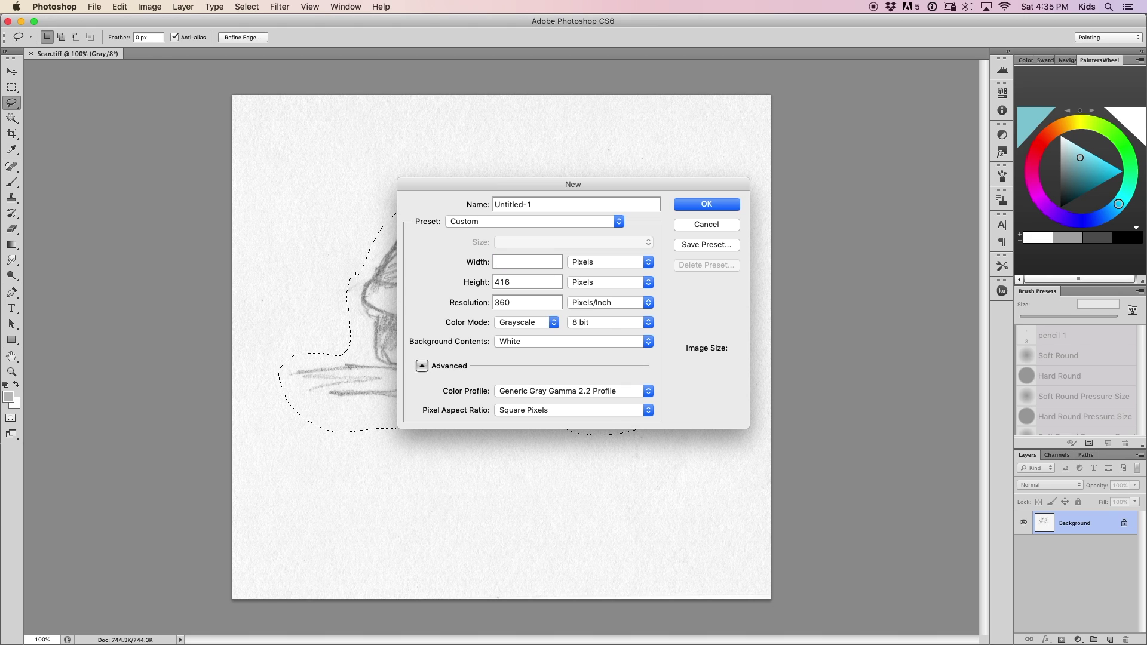
pyautogui.write('00800')
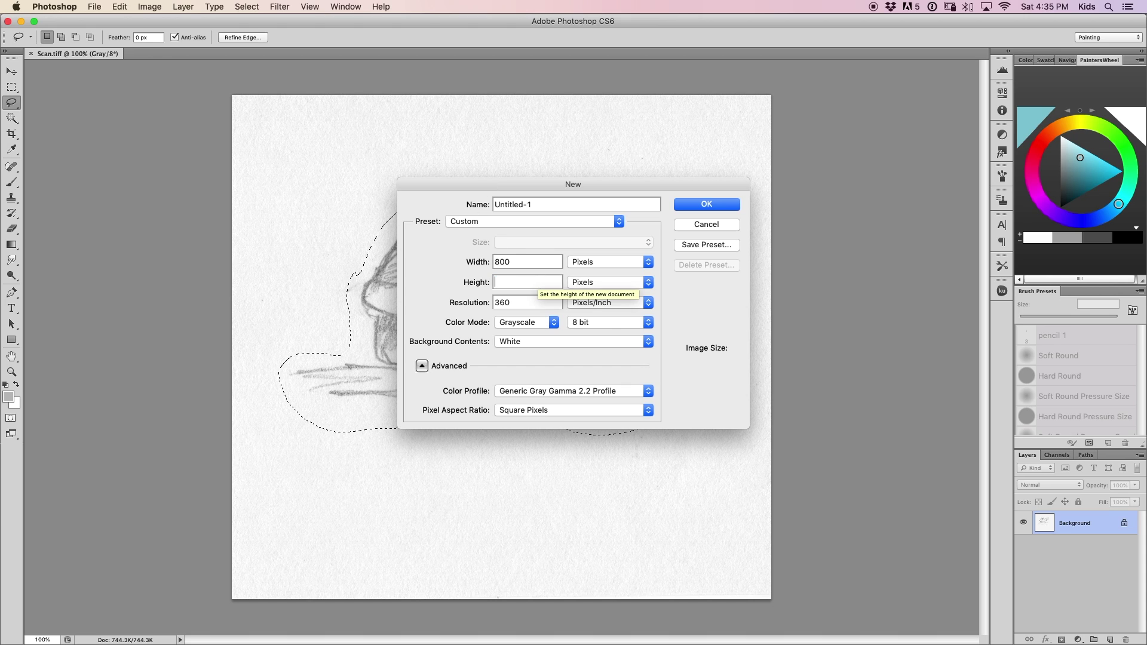
pyautogui.click(537, 323)
pyautogui.click(537, 345)
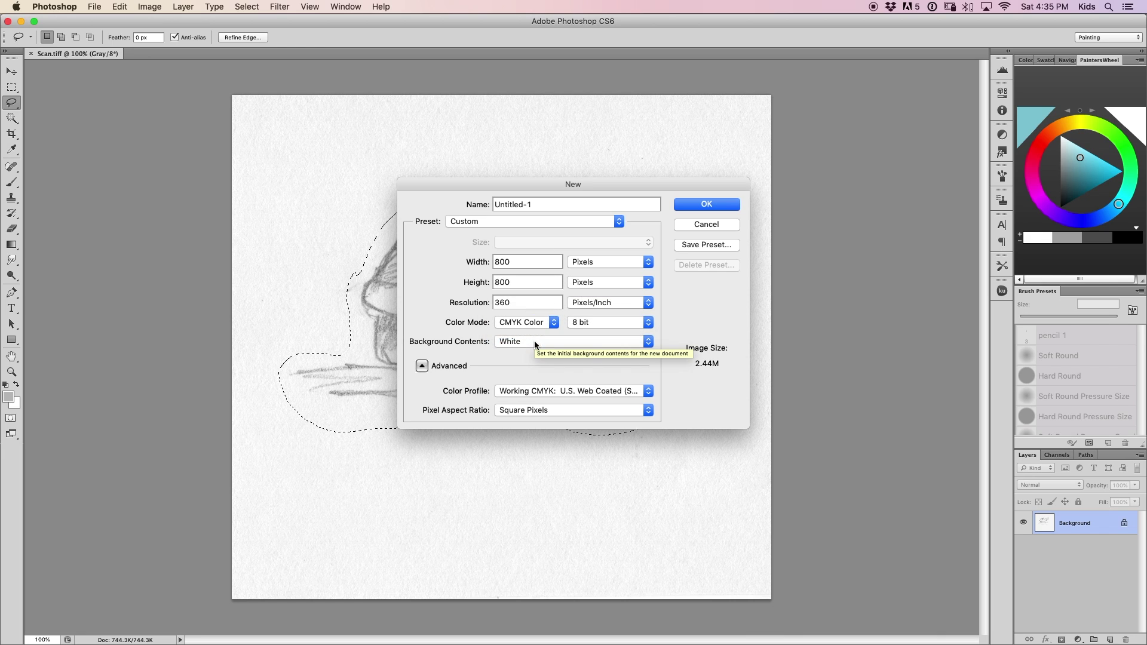
pyautogui.click(713, 205)
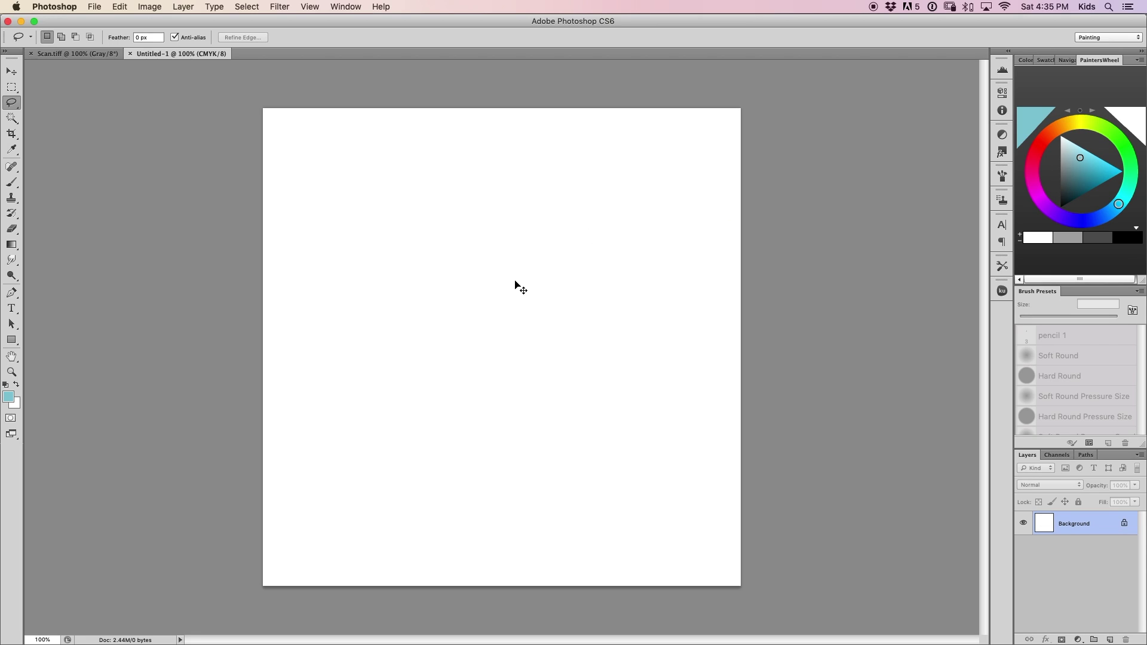
pyautogui.press('super+v')
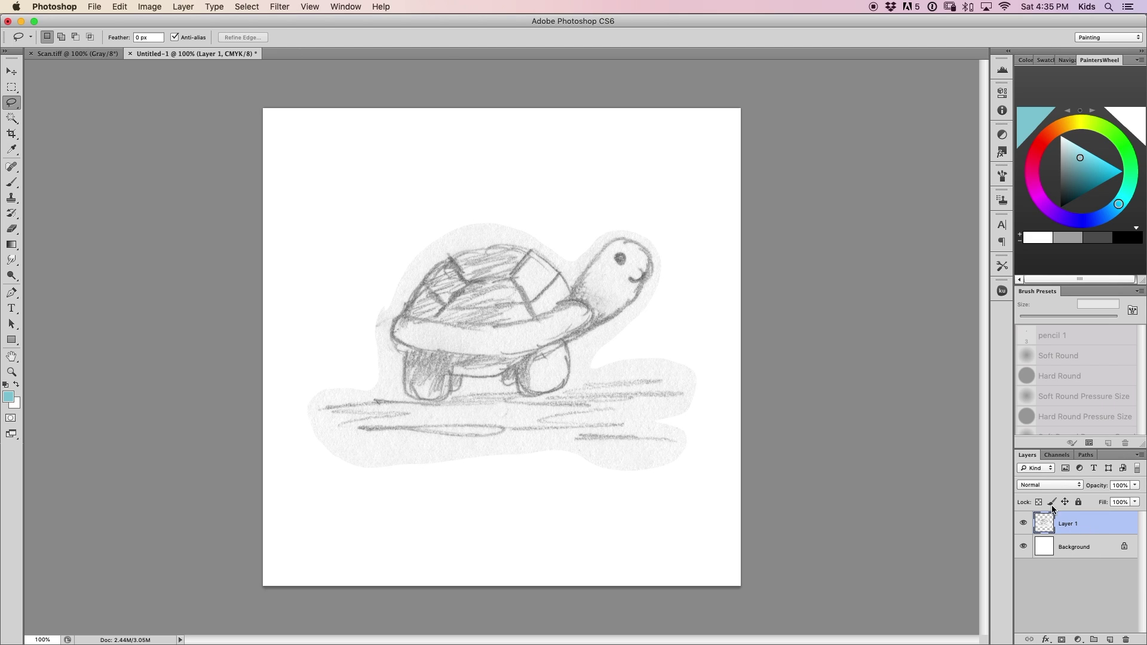
# - Add a Levels adjustment layer and set its white point by sampling the gray paper beside the turtle's neck
pyautogui.click(1047, 487)
pyautogui.click(1116, 622)
pyautogui.click(1080, 638)
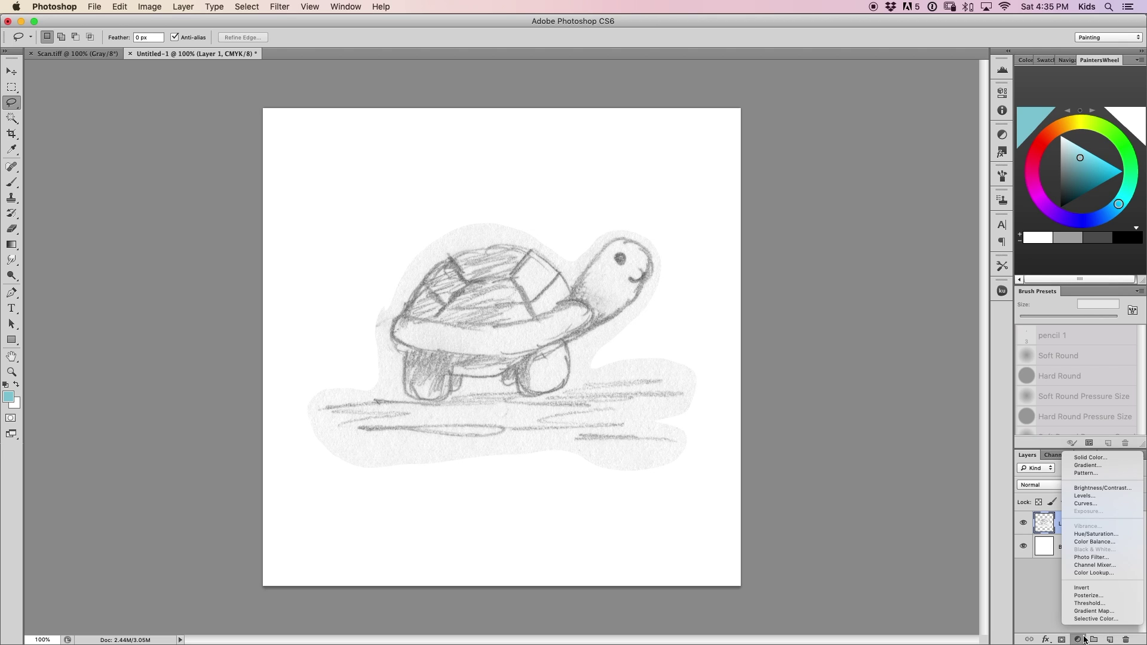
pyautogui.click(1114, 496)
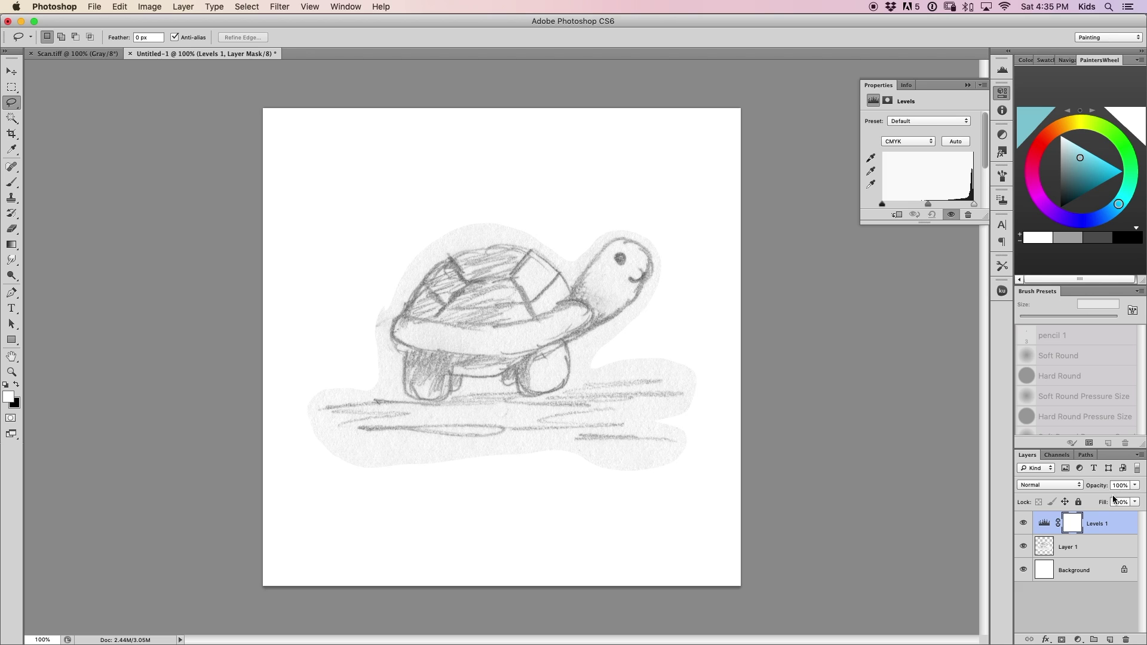
pyautogui.click(872, 185)
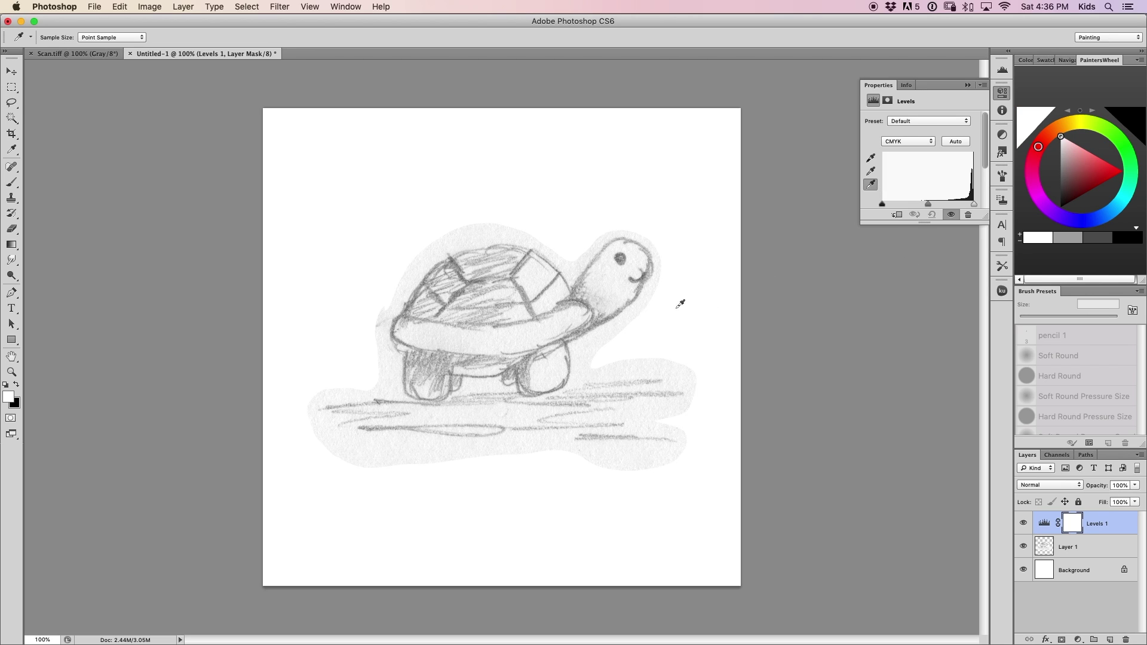
pyautogui.click(647, 302)
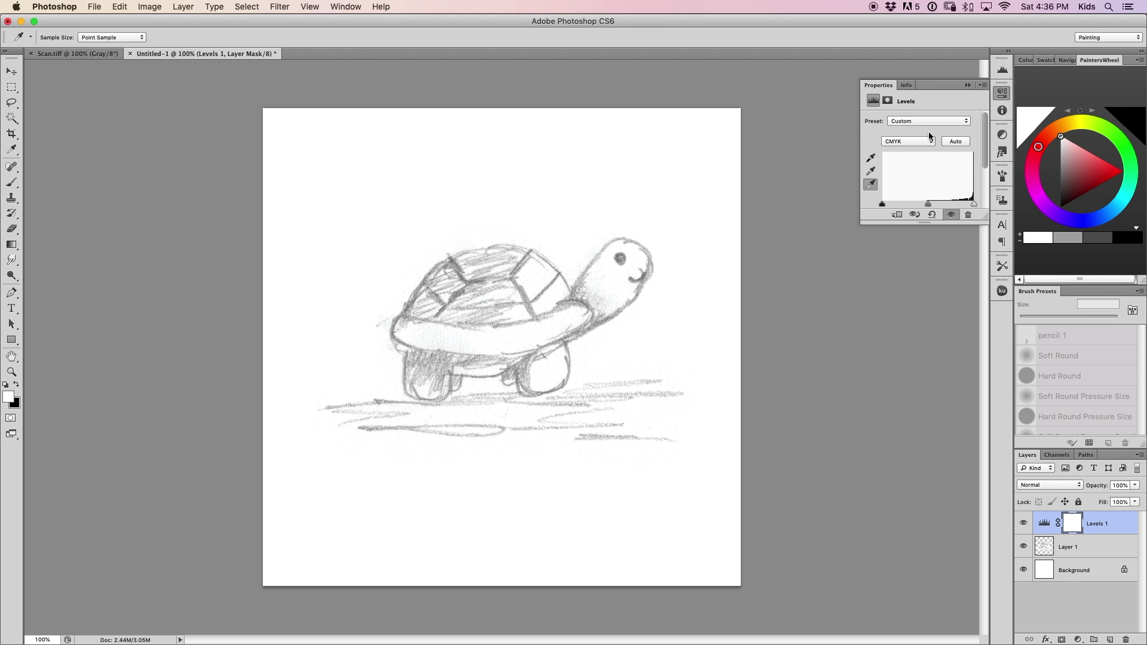
pyautogui.click(969, 86)
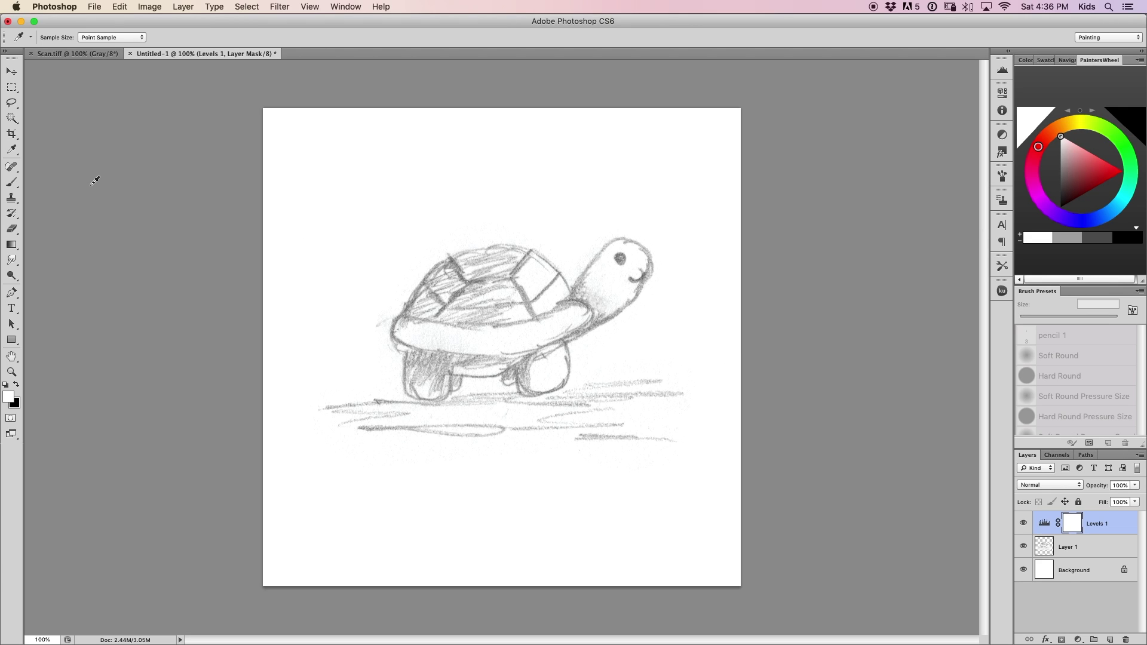
# - Erase the stray pencil marks behind the turtle's shell on Layer 1 with a 6 px Eraser
pyautogui.click(11, 229)
pyautogui.click(1070, 548)
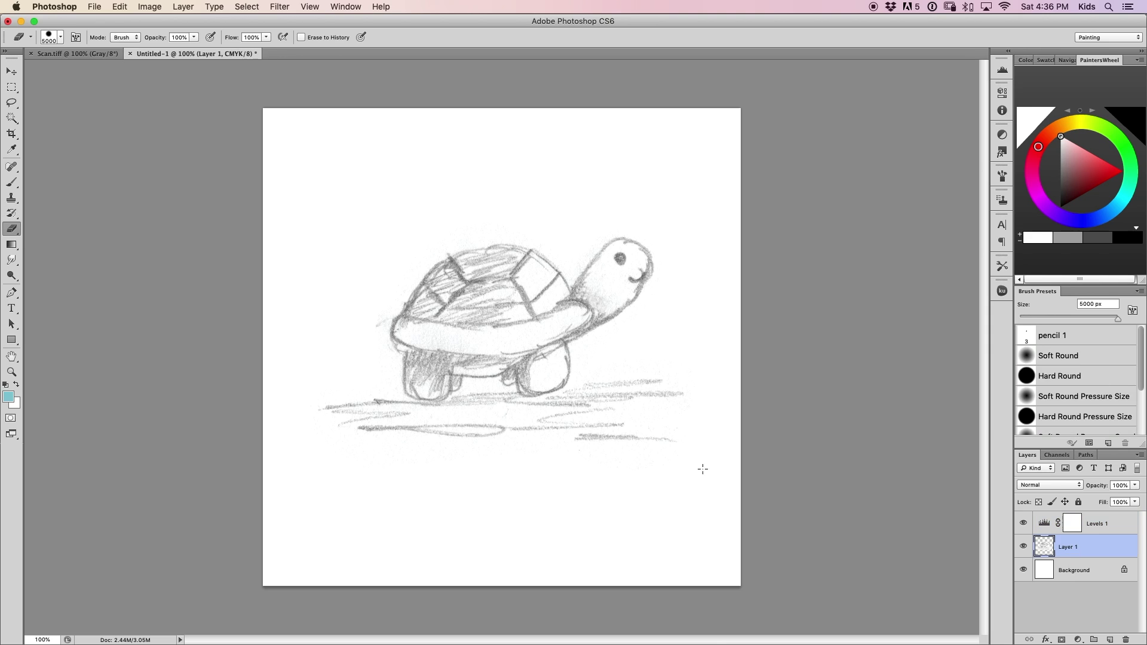
pyautogui.press('super+plus')
pyautogui.moveTo(1054, 324); pyautogui.dragTo(1030, 320)
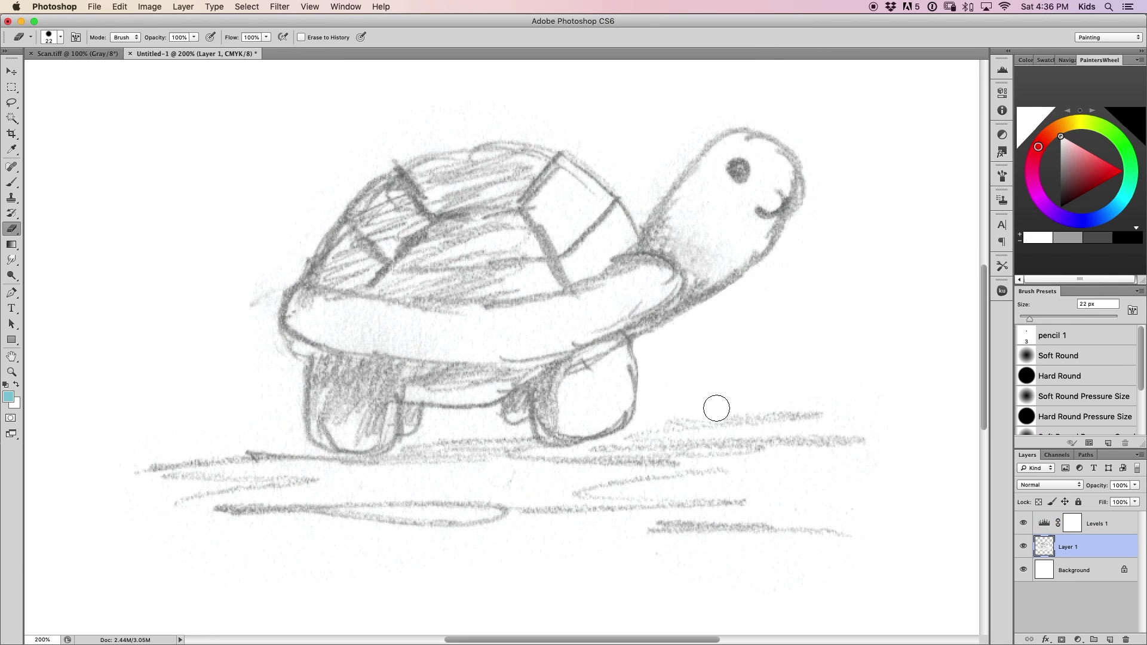
pyautogui.scroll(-5, 790, 440)
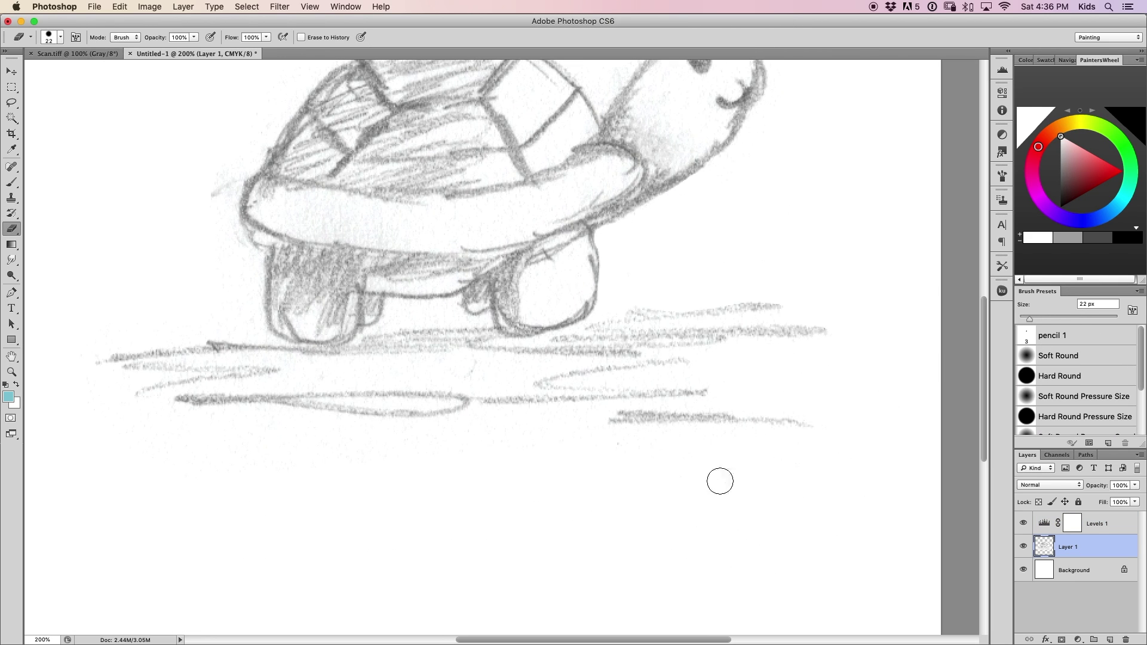
pyautogui.press('[')
pyautogui.press('[')
pyautogui.press('[')
pyautogui.press('[')
pyautogui.press('[')
pyautogui.press('[')
pyautogui.moveTo(223, 214)
pyautogui.mouseDown()
pyautogui.moveTo(244, 177)
pyautogui.moveTo(261, 250)
pyautogui.mouseUp()
pyautogui.moveTo(266, 99); pyautogui.dragTo(271, 240)
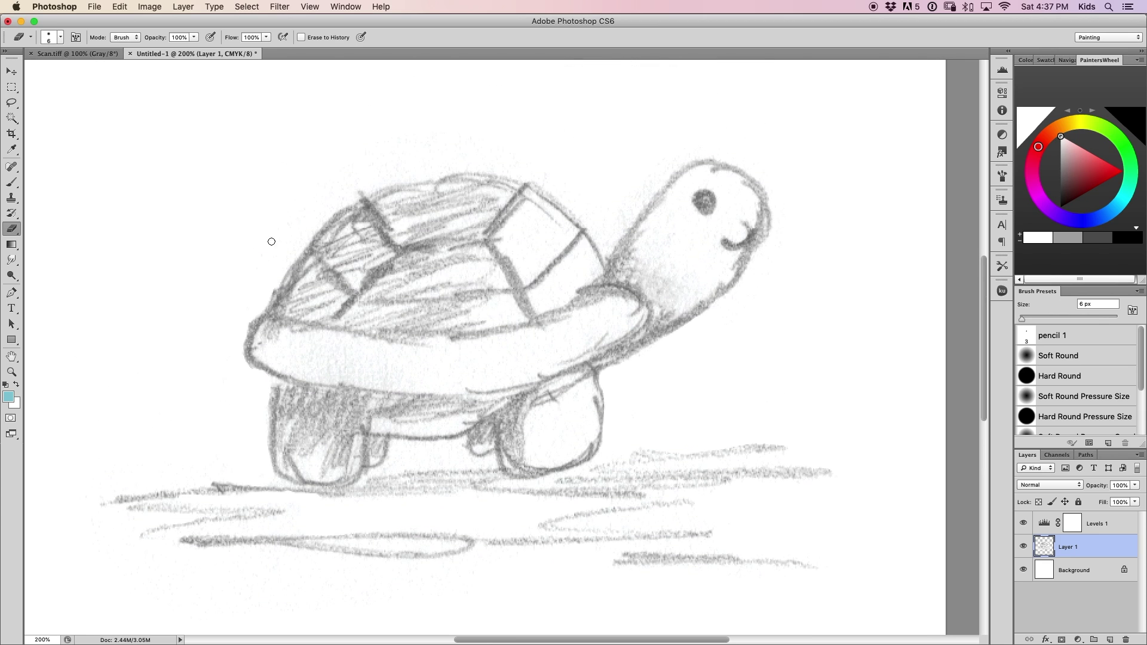
# - Erase the paper smudges above the turtle's shell with the Eraser at 28 px
pyautogui.moveTo(334, 195); pyautogui.dragTo(348, 191)
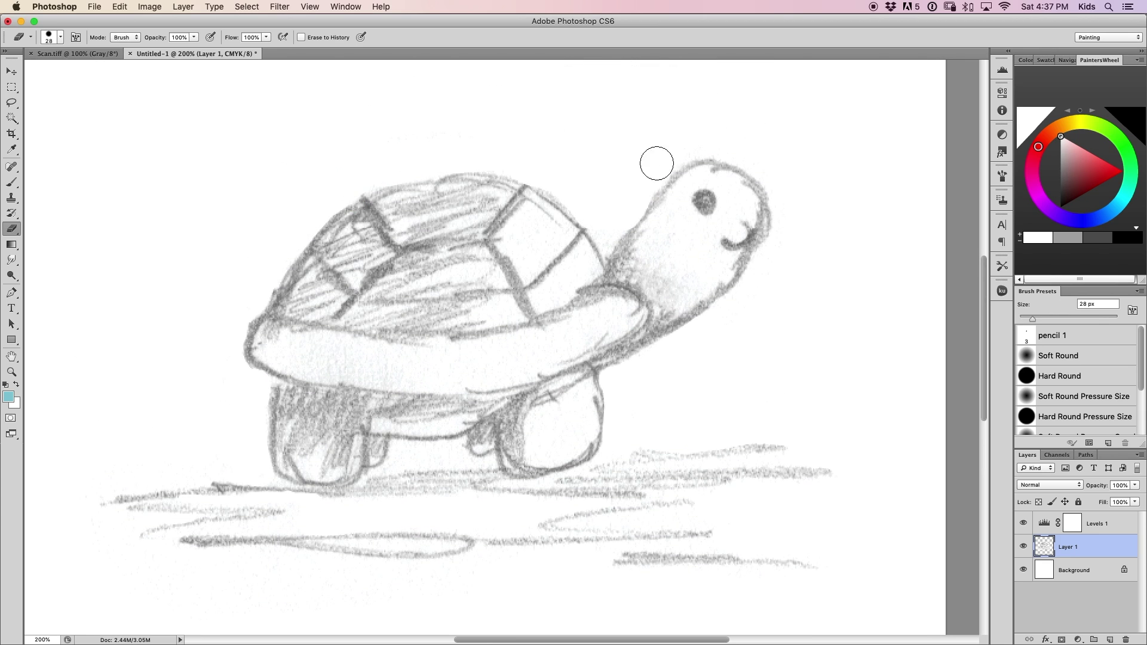
pyautogui.rightClick(604, 188)
pyautogui.press('Escape')
# - Turn on pen-pressure size control for the Eraser and clean up the outside edges of the turtle's neck and head
pyautogui.click(361, 37)
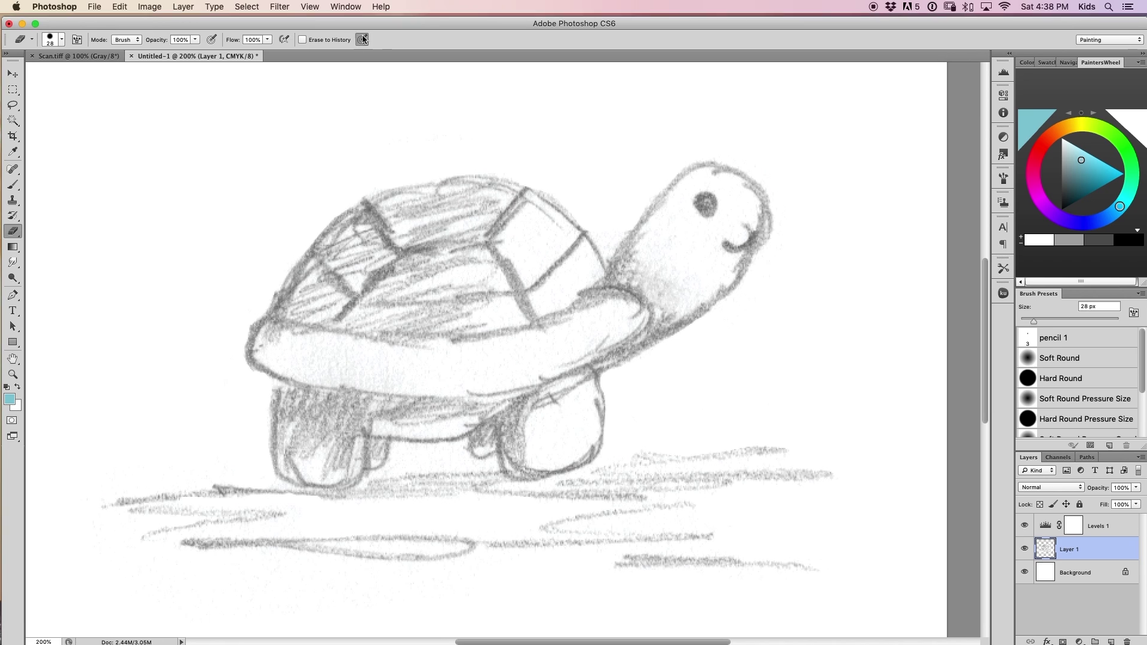
pyautogui.moveTo(607, 243); pyautogui.dragTo(619, 215)
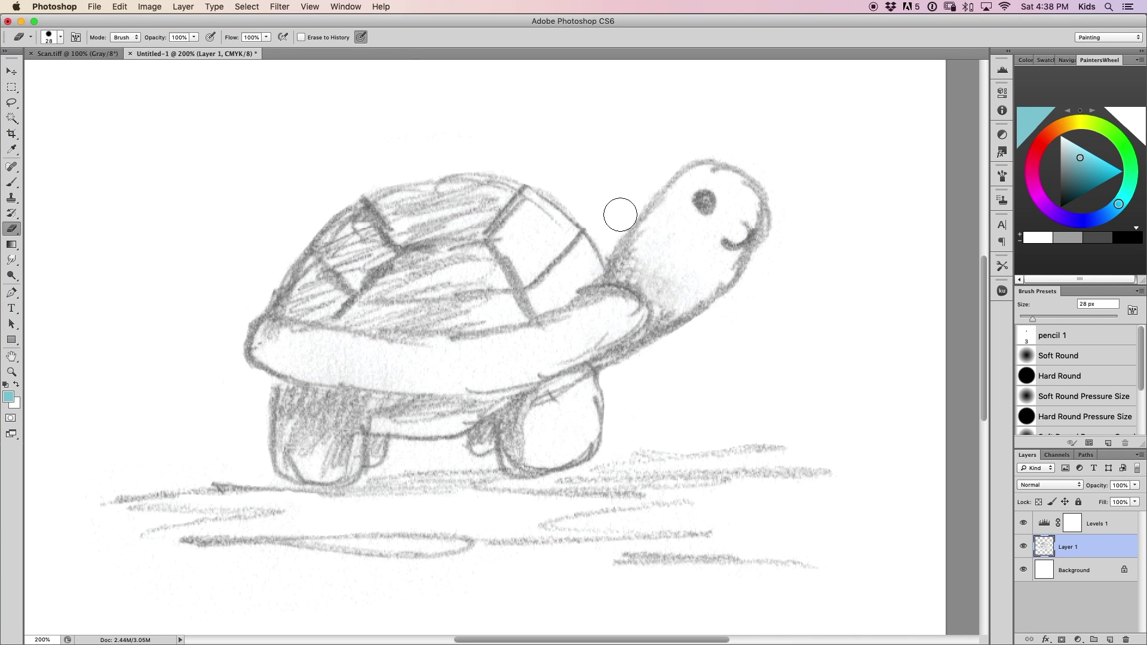
pyautogui.moveTo(772, 243); pyautogui.dragTo(788, 221)
# - Step back one edit and reduce the Eraser size to 10 px
pyautogui.click(120, 7)
pyautogui.click(131, 44)
pyautogui.press('[')
pyautogui.press('[')
pyautogui.press('super+minus')
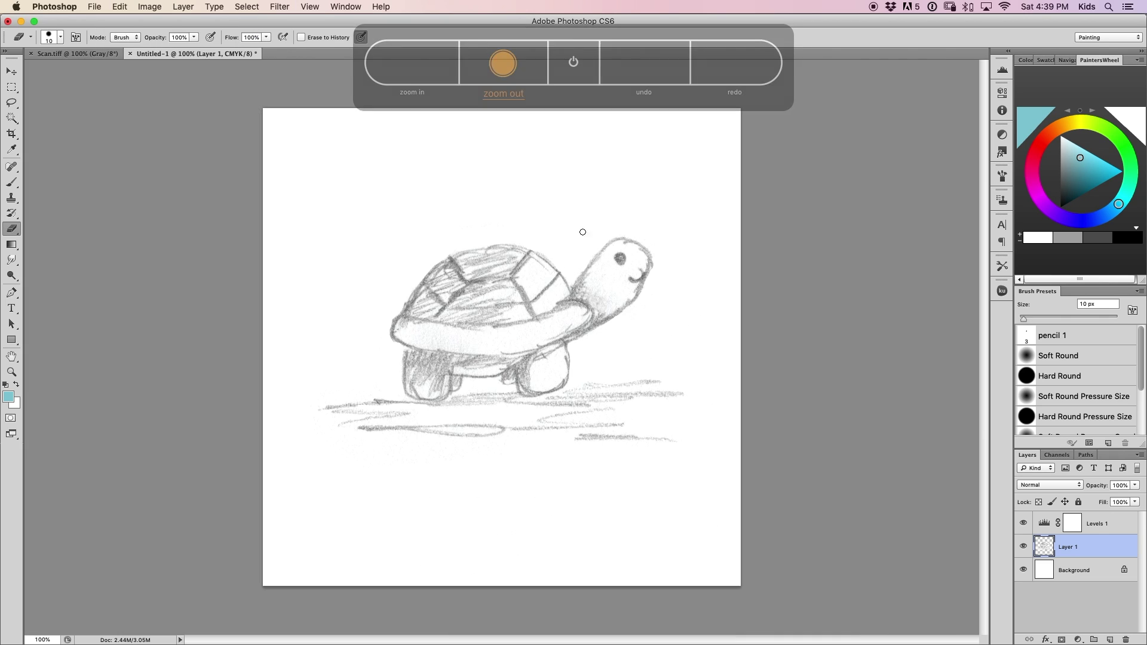
# - Erase the remaining grey smudges inside the turtle's shell rim and choose a yellow Brush colour
pyautogui.moveTo(520, 345)
pyautogui.mouseDown()
pyautogui.moveTo(533, 345)
pyautogui.moveTo(507, 333)
pyautogui.mouseUp()
pyautogui.click(11, 182)
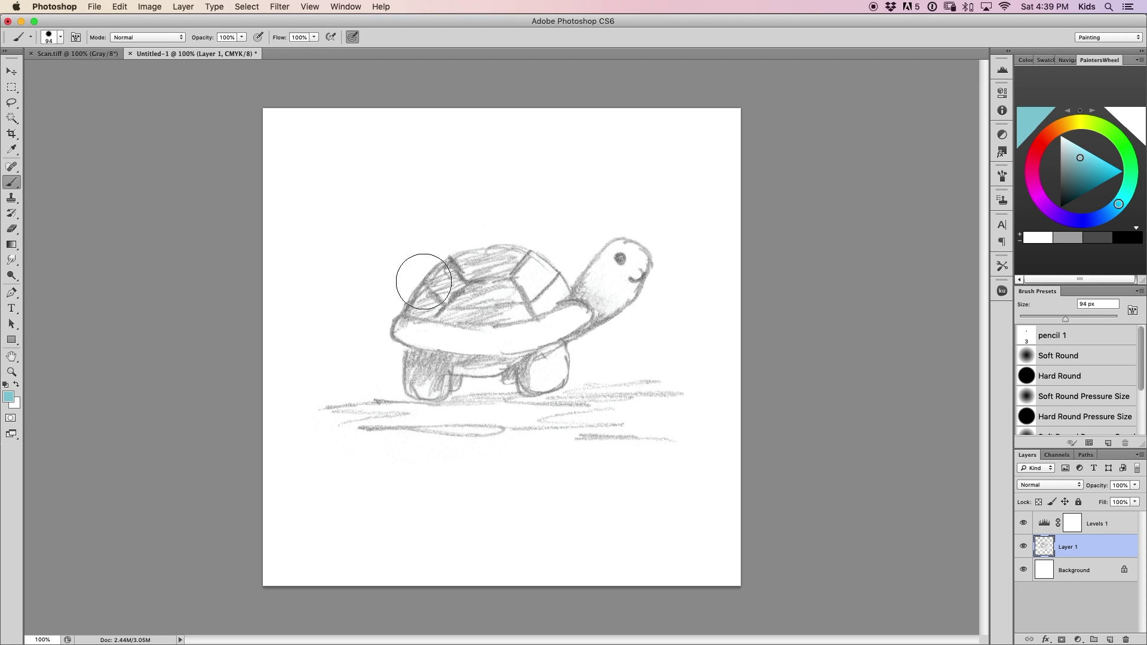
pyautogui.click(1078, 122)
pyautogui.click(1085, 173)
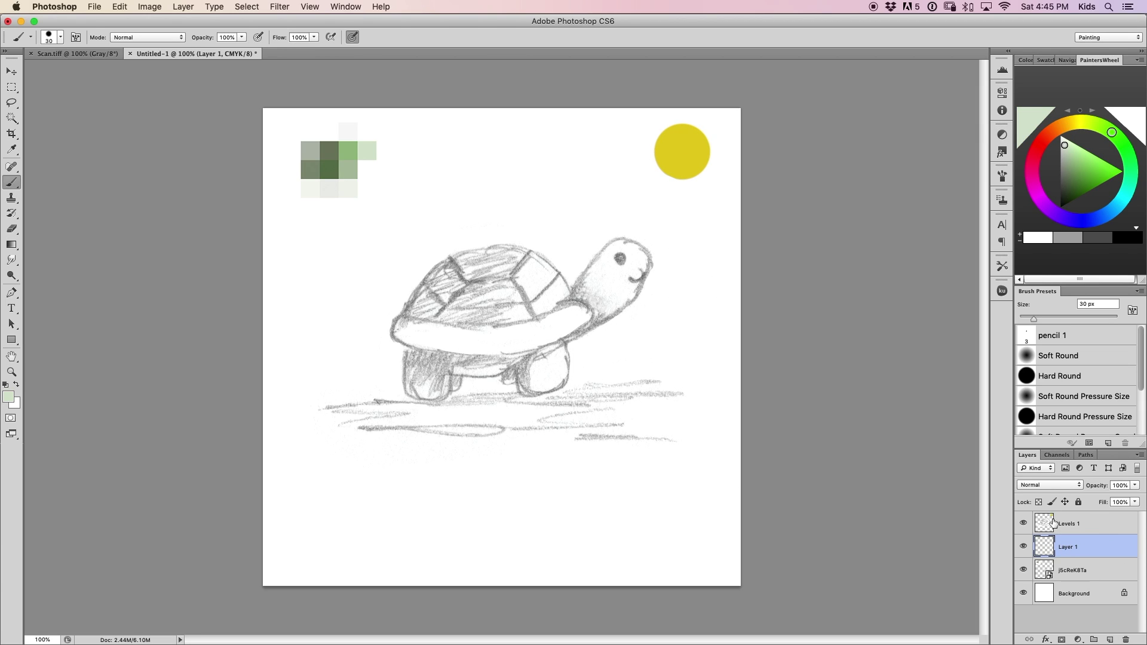
# - Rename the Levels 1 layer as sketch
pyautogui.click(1054, 523)
pyautogui.press('Return')
pyautogui.click(1084, 526)
pyautogui.click(1066, 486)
pyautogui.click(1053, 522)
# - Undo the stroke made on the sketch layer, rename Layer 1 as color, and choose the Hard Round brush for it
pyautogui.moveTo(650, 266); pyautogui.dragTo(622, 317)
pyautogui.press('super+z')
pyautogui.click(1084, 547)
pyautogui.moveTo(606, 237); pyautogui.dragTo(495, 342)
pyautogui.click(1067, 547)
pyautogui.click(1059, 376)
# - Paint the turtle's head and legs light green, and shade the neck and lower face with the palette's mid-green
pyautogui.moveTo(583, 301)
pyautogui.mouseDown()
pyautogui.moveTo(608, 260)
pyautogui.moveTo(626, 291)
pyautogui.moveTo(611, 303)
pyautogui.moveTo(619, 272)
pyautogui.mouseUp()
pyautogui.moveTo(550, 335)
pyautogui.mouseDown()
pyautogui.moveTo(541, 368)
pyautogui.moveTo(518, 375)
pyautogui.moveTo(430, 376)
pyautogui.moveTo(415, 357)
pyautogui.mouseUp()
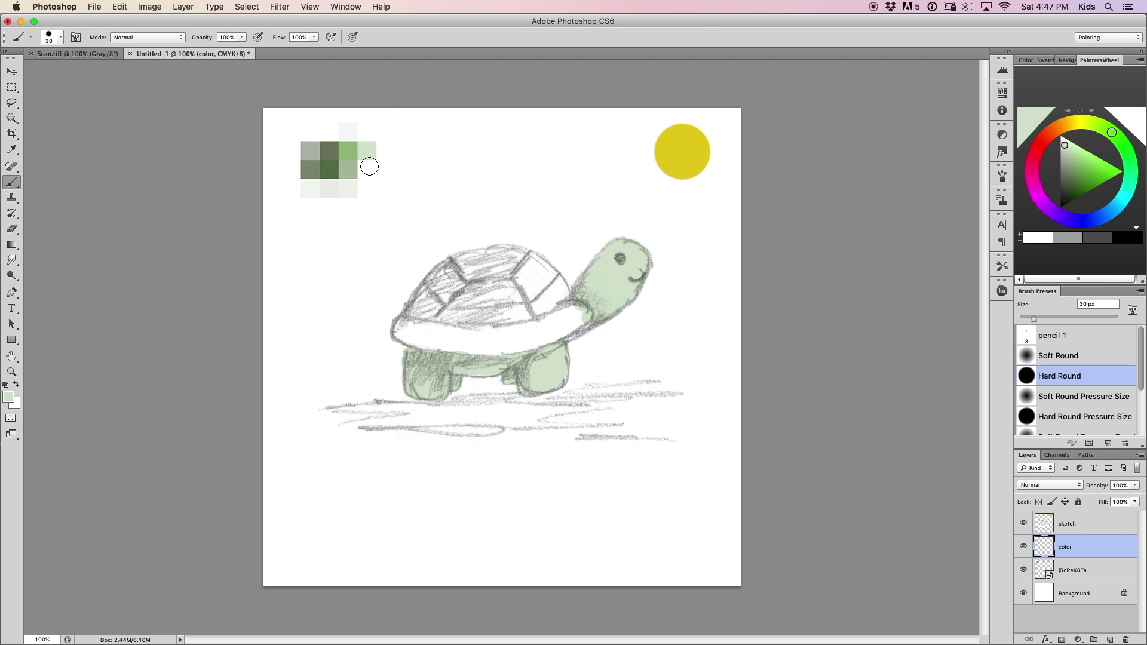
pyautogui.keyDown('alt'); pyautogui.click(349, 149); pyautogui.keyUp('alt')
pyautogui.moveTo(588, 311)
pyautogui.mouseDown()
pyautogui.moveTo(614, 250)
pyautogui.moveTo(626, 299)
pyautogui.moveTo(634, 285)
pyautogui.moveTo(600, 284)
pyautogui.mouseUp()
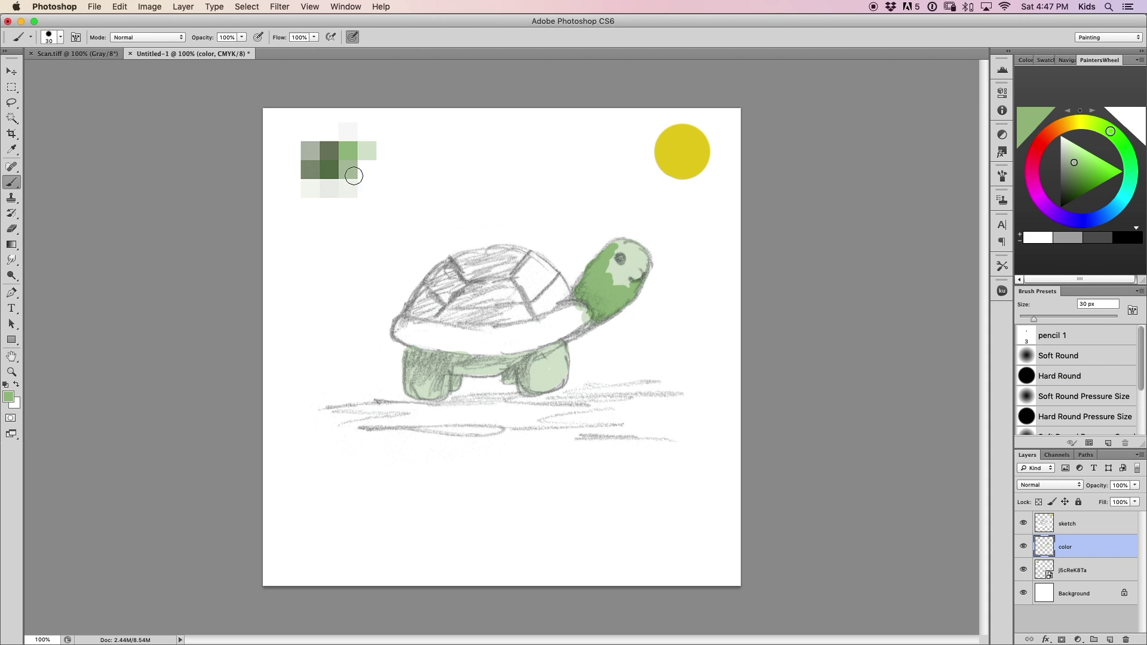
# - Set up the Smudge tool with a 30 px Hard Round tip at 12% strength
pyautogui.press('r')
pyautogui.moveTo(1141, 377); pyautogui.dragTo(1142, 346)
pyautogui.click(1085, 376)
pyautogui.click(60, 37)
pyautogui.click(220, 39)
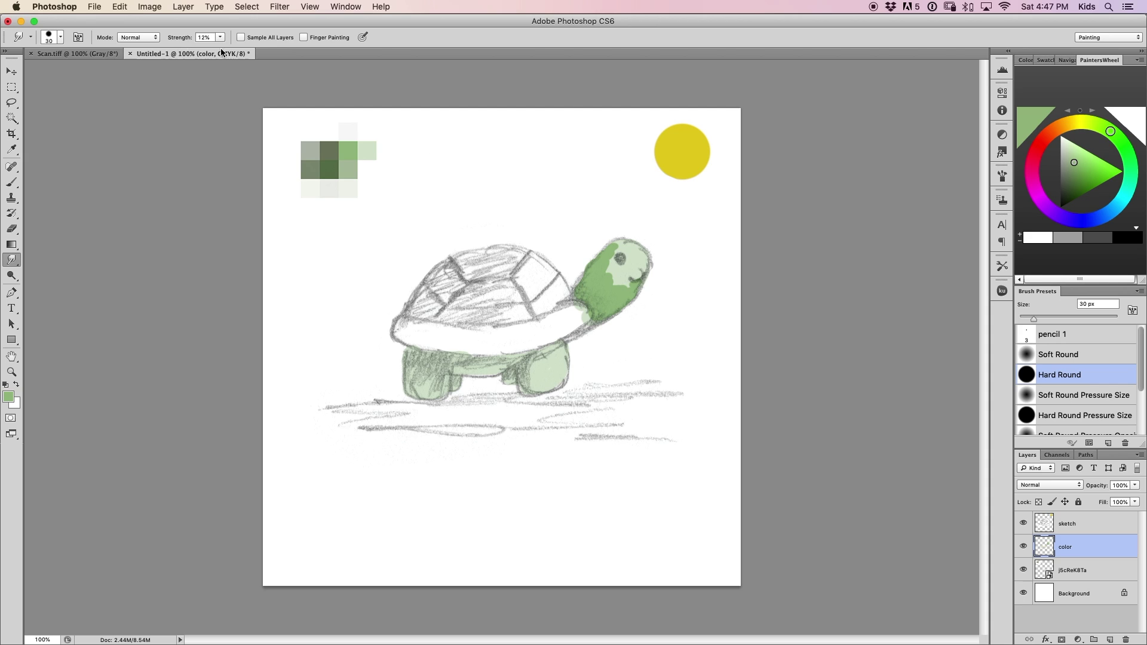
# - Blend the light and mid greens on the head and neck with the Smudge tool, testing its strength and keeping 12%
pyautogui.click(220, 37)
pyautogui.moveTo(219, 49); pyautogui.dragTo(223, 51)
pyautogui.moveTo(618, 282); pyautogui.dragTo(625, 285)
pyautogui.click(220, 37)
pyautogui.moveTo(223, 50); pyautogui.dragTo(220, 50)
pyautogui.moveTo(616, 269)
pyautogui.mouseDown()
pyautogui.moveTo(621, 254)
pyautogui.moveTo(619, 268)
pyautogui.mouseUp()
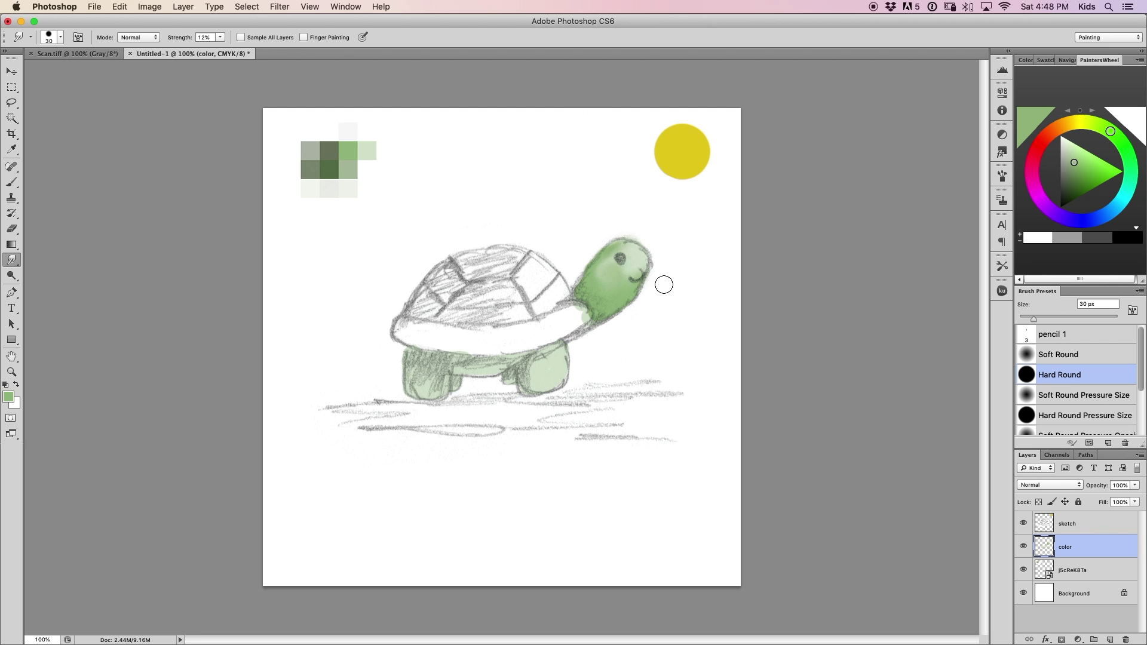
# - Paint a dark green shadow from the palette along the base and underside of the turtle's neck
pyautogui.press('b')
pyautogui.keyDown('alt'); pyautogui.click(322, 171); pyautogui.keyUp('alt')
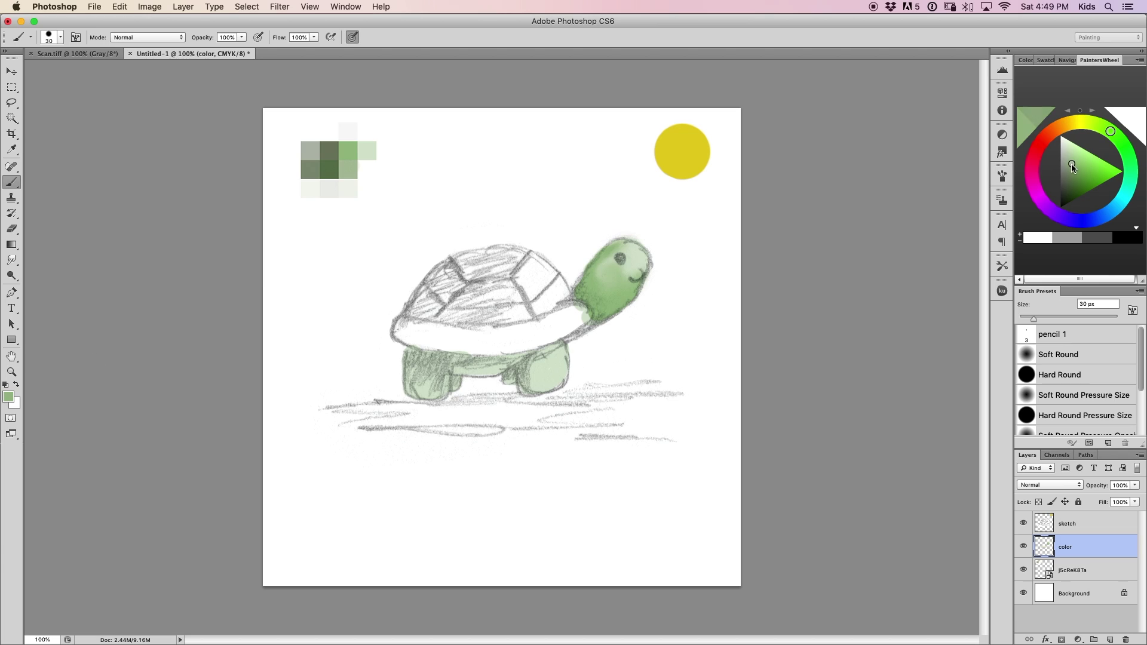
pyautogui.moveTo(579, 292)
pyautogui.mouseDown()
pyautogui.moveTo(584, 331)
pyautogui.moveTo(568, 337)
pyautogui.moveTo(637, 287)
pyautogui.moveTo(597, 279)
pyautogui.moveTo(612, 286)
pyautogui.moveTo(608, 302)
pyautogui.moveTo(626, 296)
pyautogui.moveTo(621, 288)
pyautogui.moveTo(597, 302)
pyautogui.moveTo(639, 276)
pyautogui.moveTo(615, 285)
pyautogui.moveTo(617, 262)
pyautogui.moveTo(581, 288)
pyautogui.mouseUp()
pyautogui.click(11, 260)
# - Add a light green highlight around the turtle's eye and smudge the face and neck colours together
pyautogui.keyDown('alt'); pyautogui.click(366, 150); pyautogui.keyUp('alt')
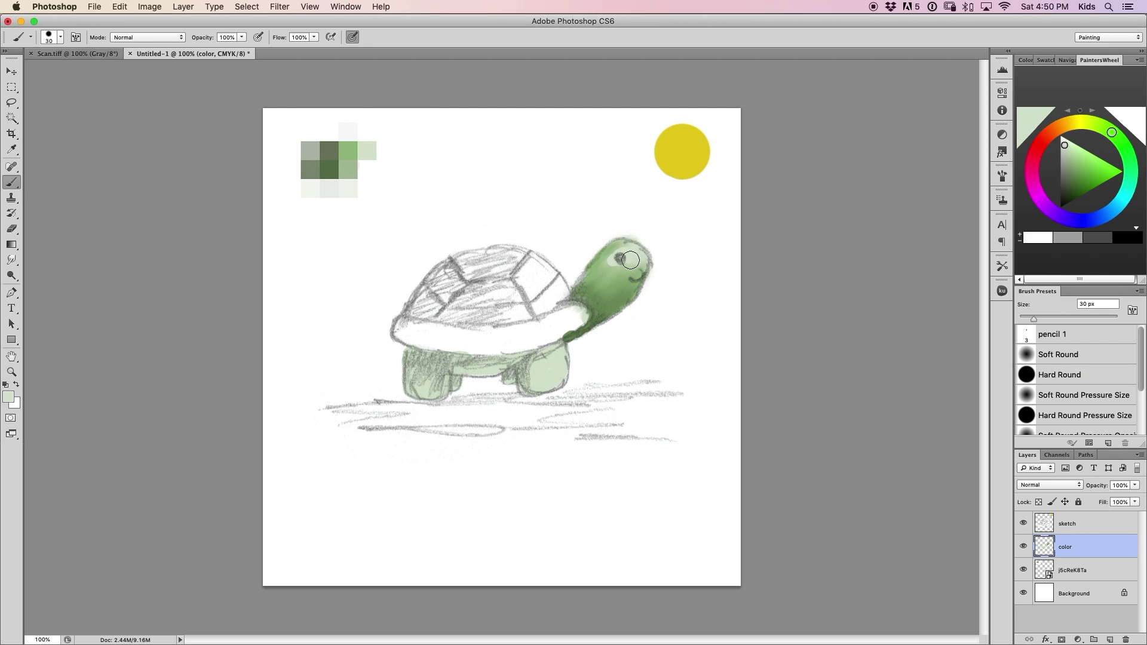
pyautogui.moveTo(609, 261)
pyautogui.mouseDown()
pyautogui.moveTo(635, 269)
pyautogui.moveTo(631, 254)
pyautogui.moveTo(627, 272)
pyautogui.mouseUp()
pyautogui.moveTo(577, 323); pyautogui.dragTo(570, 334)
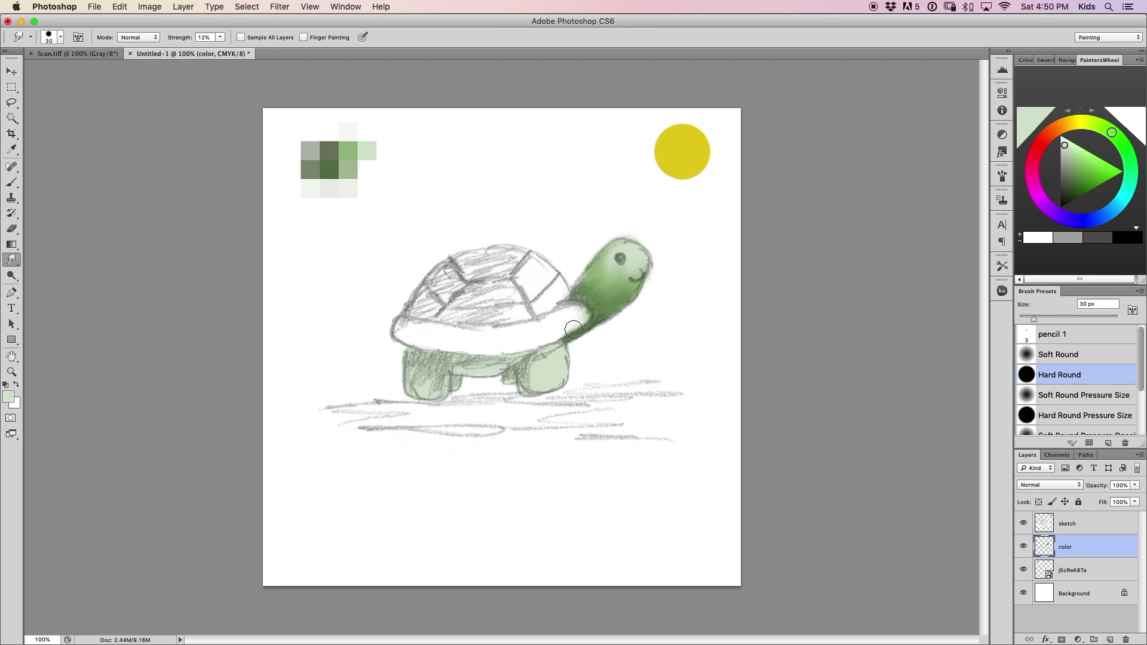
# - Fill the shell's rim with the palette's grey-green and undo the stray dab on the colour swatches
pyautogui.press('b')
pyautogui.keyDown('alt'); pyautogui.click(314, 153); pyautogui.keyUp('alt')
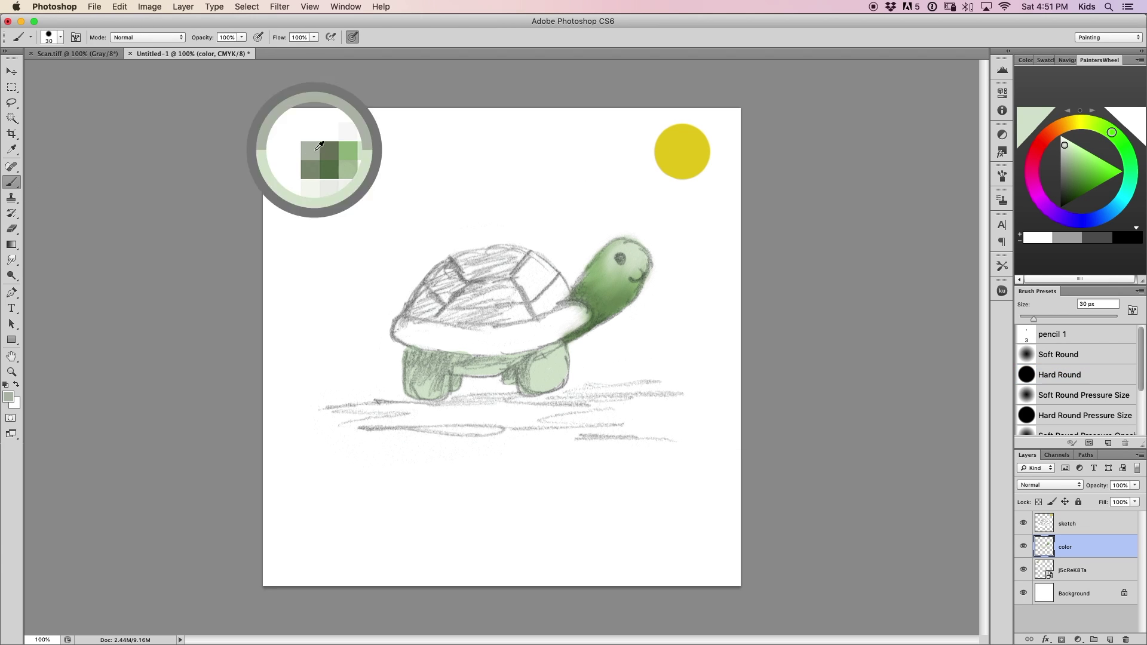
pyautogui.moveTo(565, 316)
pyautogui.mouseDown()
pyautogui.moveTo(484, 349)
pyautogui.moveTo(576, 320)
pyautogui.moveTo(518, 343)
pyautogui.moveTo(559, 315)
pyautogui.mouseUp()
pyautogui.press('super+z')
pyautogui.moveTo(397, 329)
pyautogui.mouseDown()
pyautogui.moveTo(434, 345)
pyautogui.moveTo(527, 339)
pyautogui.moveTo(423, 327)
pyautogui.moveTo(489, 341)
pyautogui.mouseUp()
pyautogui.click(330, 152)
pyautogui.click(118, 6)
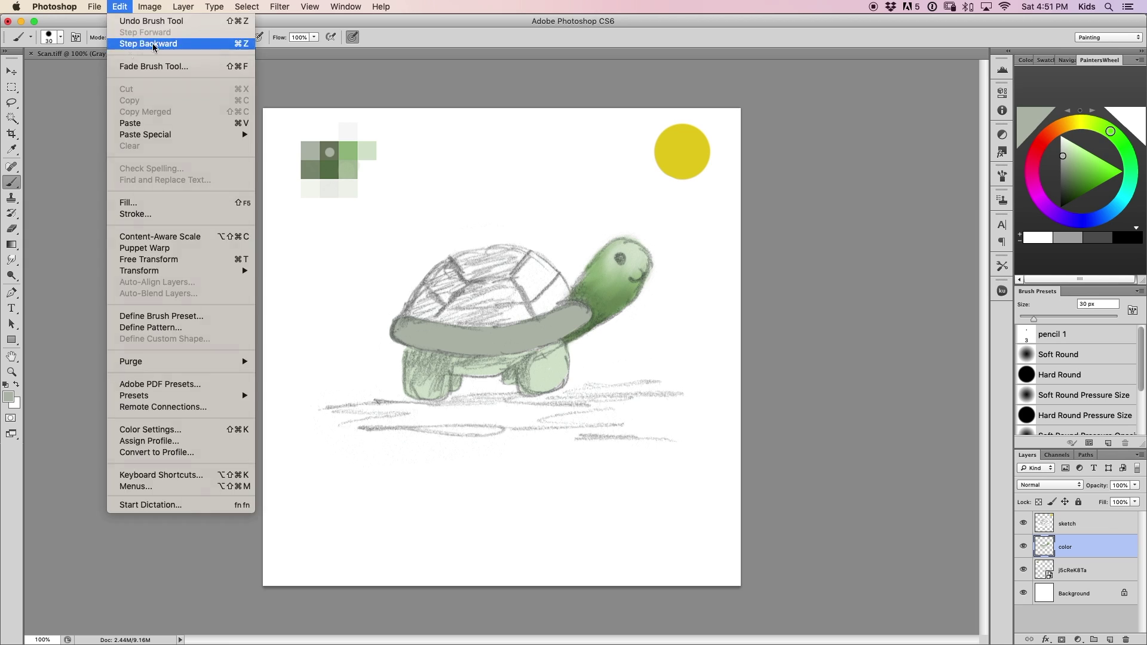
pyautogui.click(147, 43)
# - Shade the lower edge of the shell's rim with a neutral darker grey and smudge it into the grey-green
pyautogui.click(1060, 167)
pyautogui.moveTo(396, 334); pyautogui.dragTo(485, 354)
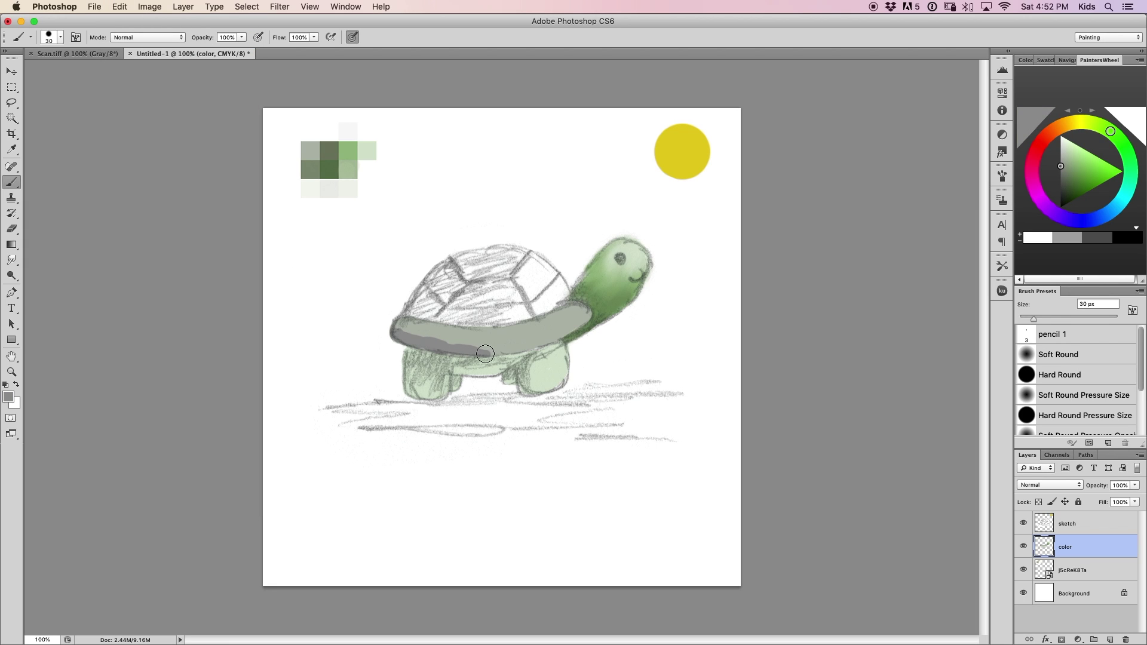
pyautogui.press('r')
pyautogui.moveTo(399, 330); pyautogui.dragTo(525, 341)
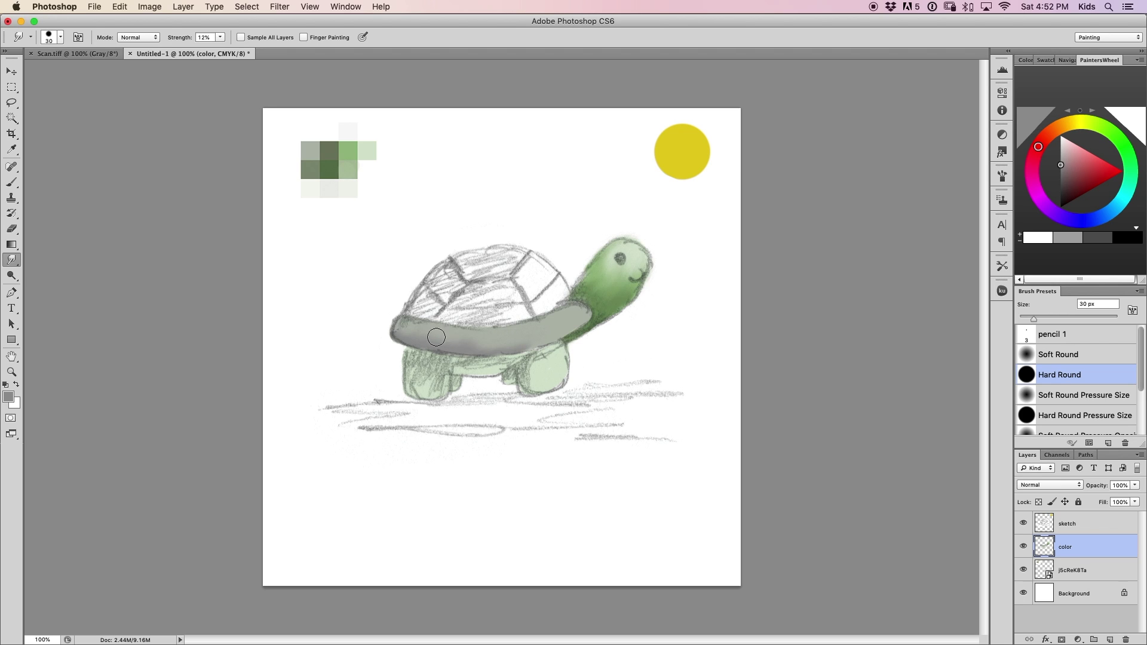
# - Paint the underbelly and rear leg with the palette's dark grey-green, and step back one edit
pyautogui.press('b')
pyautogui.keyDown('alt'); pyautogui.click(329, 157); pyautogui.keyUp('alt')
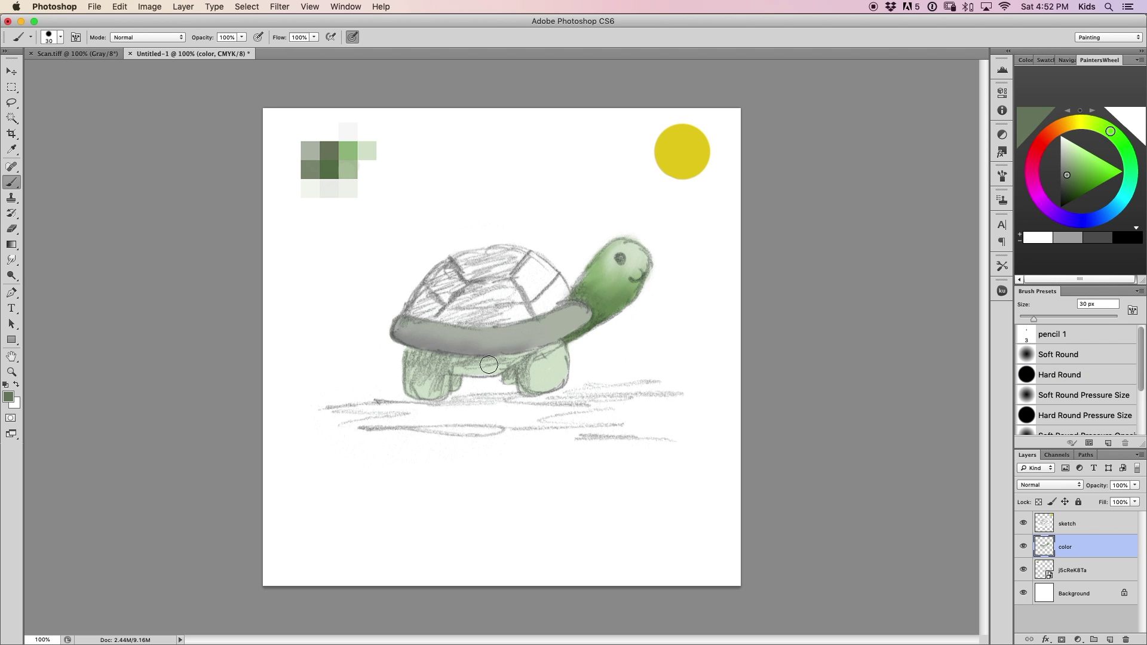
pyautogui.moveTo(457, 370)
pyautogui.mouseDown()
pyautogui.moveTo(524, 359)
pyautogui.moveTo(507, 377)
pyautogui.moveTo(410, 358)
pyautogui.moveTo(419, 392)
pyautogui.moveTo(421, 340)
pyautogui.moveTo(542, 350)
pyautogui.mouseUp()
pyautogui.click(120, 7)
pyautogui.click(141, 45)
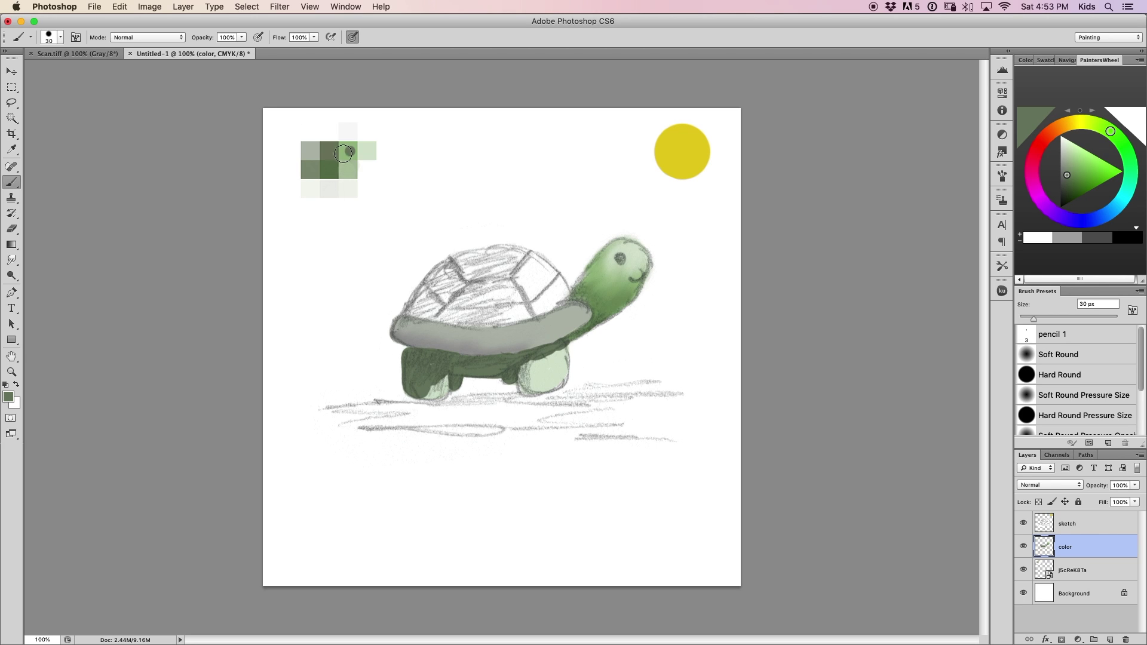
# - Add the palette's mid-green to the front and rear legs and smudge it on the front leg
pyautogui.keyDown('alt'); pyautogui.click(344, 155); pyautogui.keyUp('alt')
pyautogui.moveTo(526, 373); pyautogui.dragTo(541, 360)
pyautogui.moveTo(441, 378); pyautogui.dragTo(463, 377)
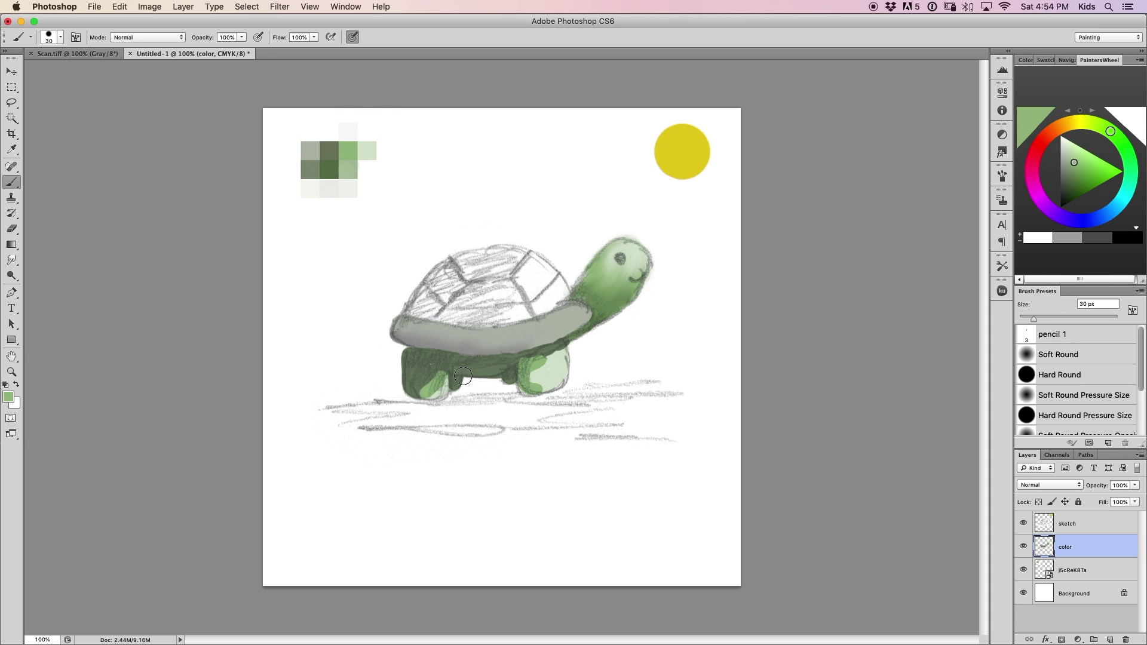
pyautogui.click(11, 260)
pyautogui.moveTo(543, 360)
pyautogui.mouseDown()
pyautogui.moveTo(558, 360)
pyautogui.moveTo(529, 361)
pyautogui.moveTo(557, 383)
pyautogui.moveTo(547, 382)
pyautogui.moveTo(559, 359)
pyautogui.moveTo(550, 377)
pyautogui.mouseUp()
# - Lighten the front leg with the light green sampled from the head, and smudge it in
pyautogui.press('i')
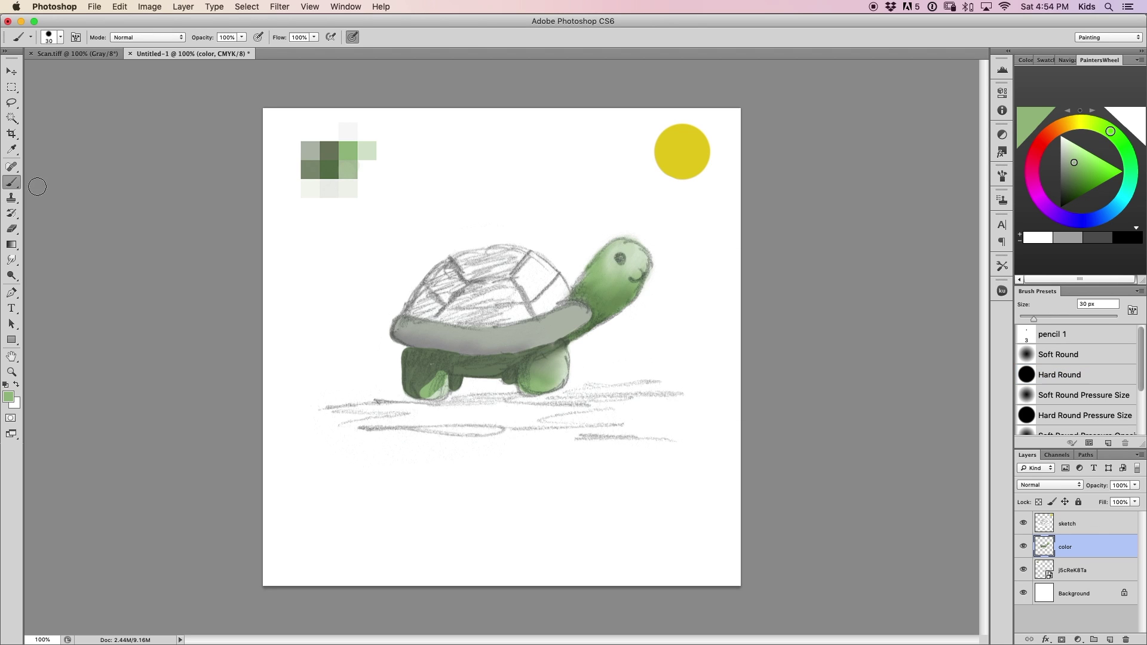
pyautogui.click(613, 259)
pyautogui.press('r')
pyautogui.moveTo(555, 383)
pyautogui.mouseDown()
pyautogui.moveTo(559, 357)
pyautogui.moveTo(538, 386)
pyautogui.moveTo(544, 353)
pyautogui.mouseUp()
# - Sample the dark green beneath the shell for the top of the front leg and smudge the shading on both legs
pyautogui.press('i')
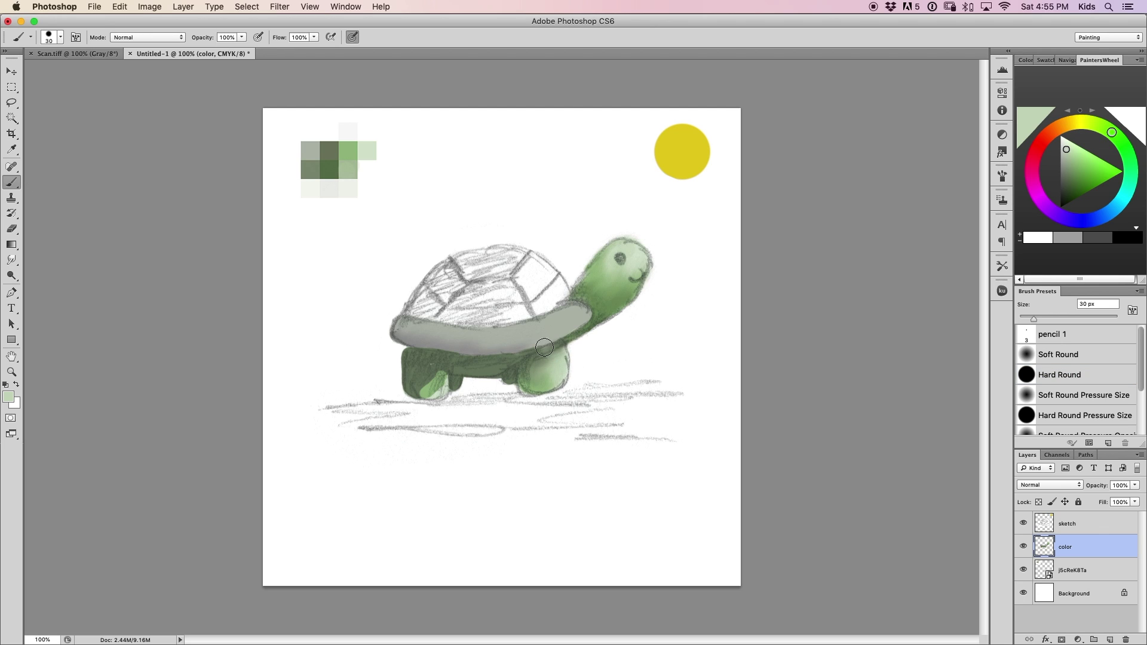
pyautogui.click(541, 350)
pyautogui.press('r')
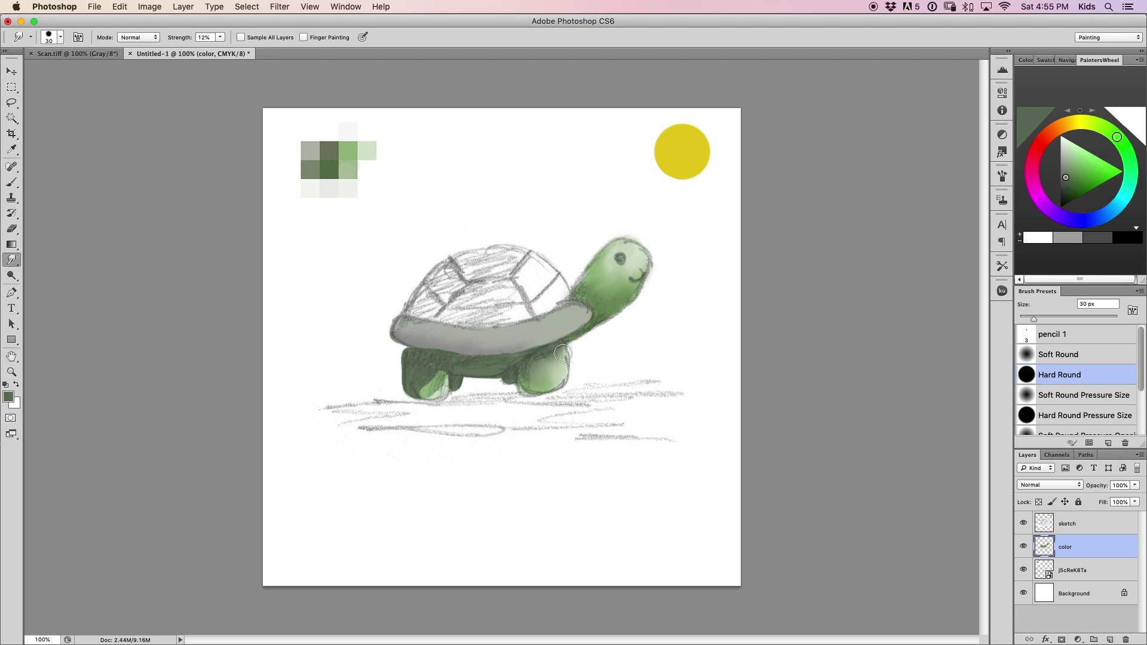
pyautogui.moveTo(563, 353); pyautogui.dragTo(553, 373)
pyautogui.moveTo(417, 355)
pyautogui.mouseDown()
pyautogui.moveTo(436, 374)
pyautogui.moveTo(430, 390)
pyautogui.mouseUp()
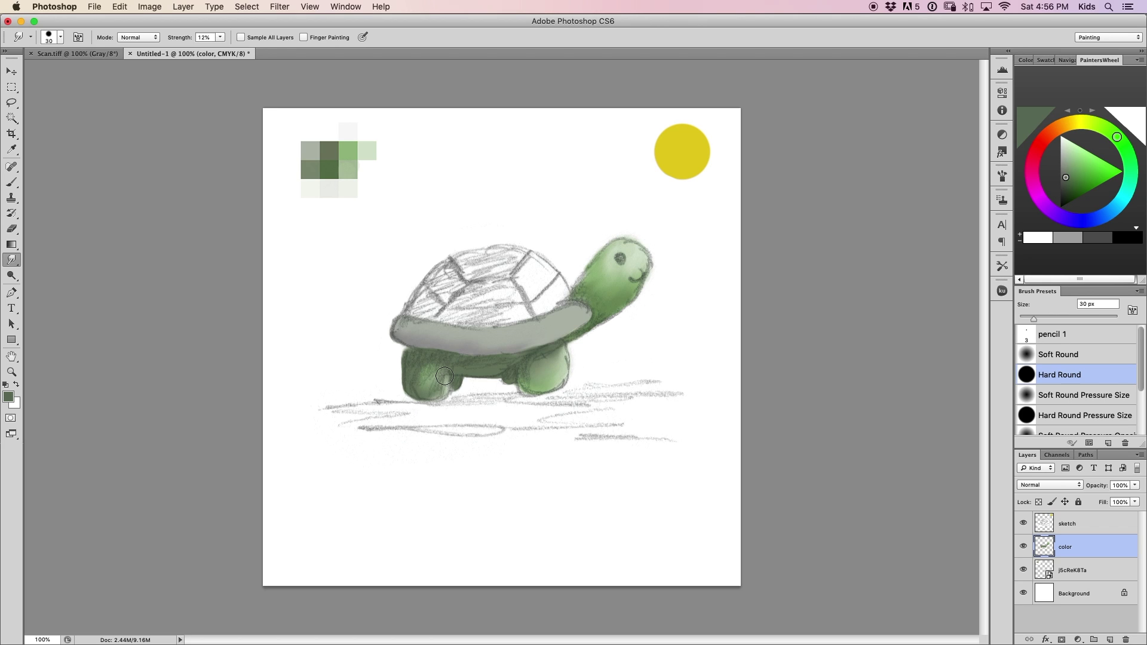
# - Dab the rear leg with the Eraser and touch it up with a 14 px Brush in a green sampled from the leg
pyautogui.press('e')
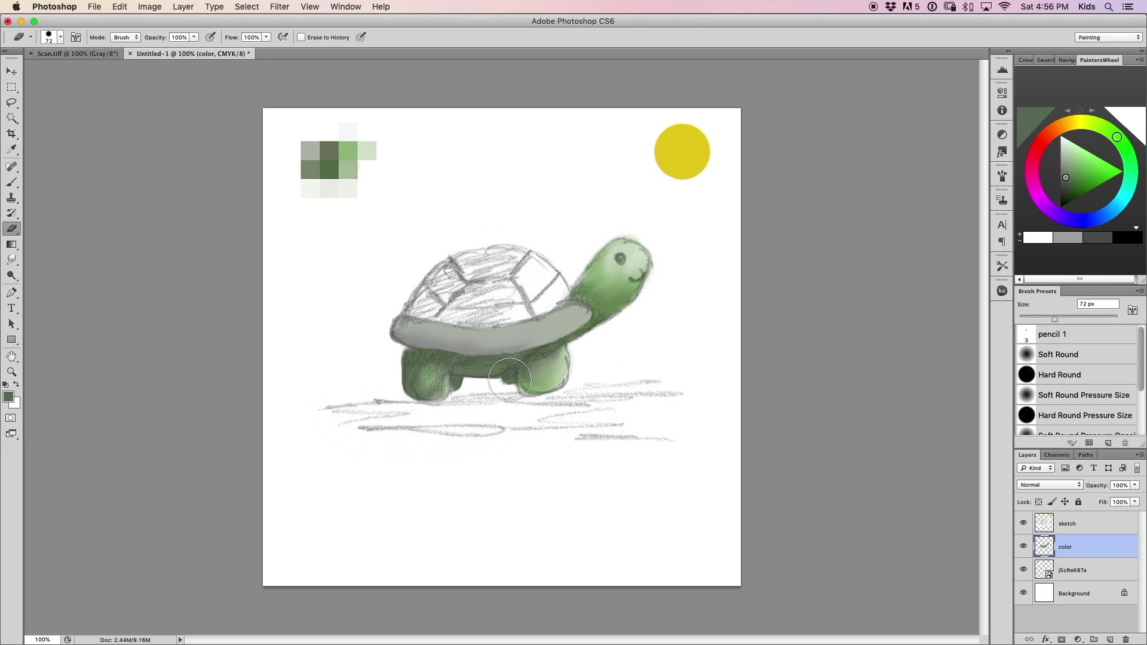
pyautogui.click(436, 386)
pyautogui.click(11, 182)
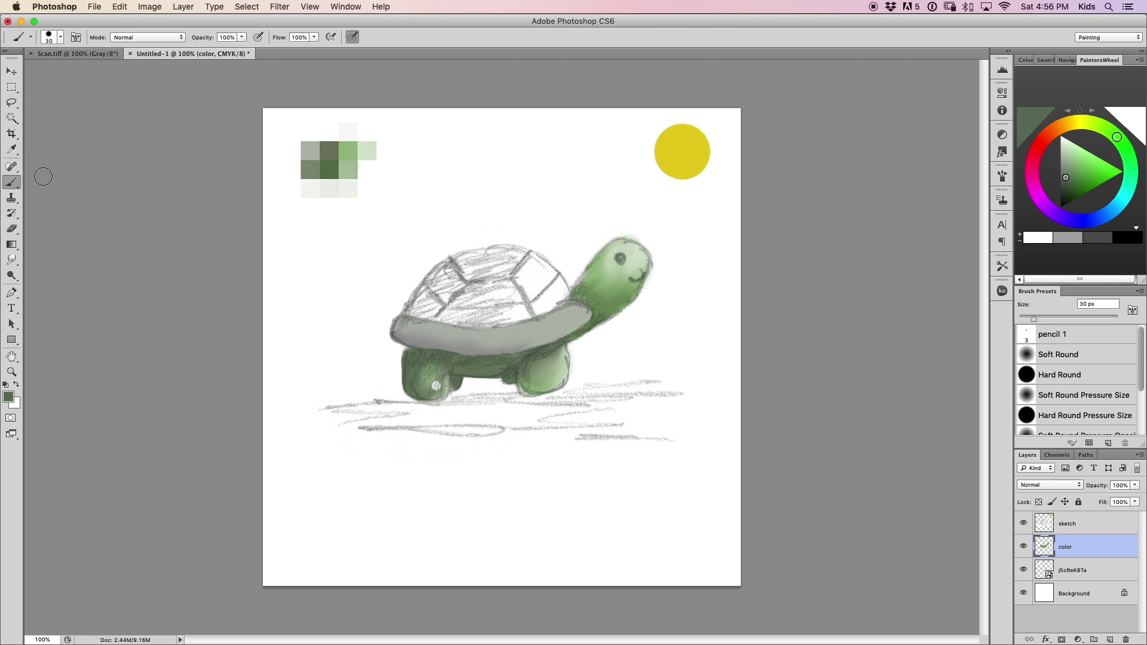
pyautogui.keyDown('ctrl'); pyautogui.keyDown('alt'); pyautogui.moveTo(450, 386); pyautogui.dragTo(443, 385); pyautogui.keyUp('alt'); pyautogui.keyUp('ctrl')
pyautogui.keyDown('alt'); pyautogui.click(442, 381); pyautogui.keyUp('alt')
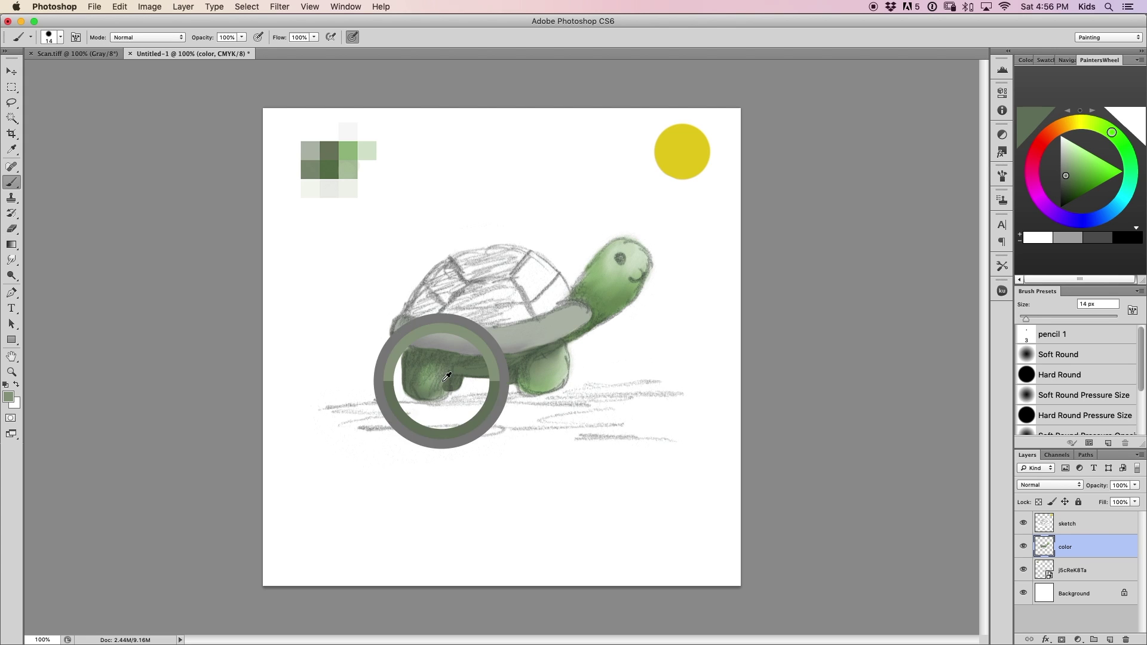
pyautogui.press('r')
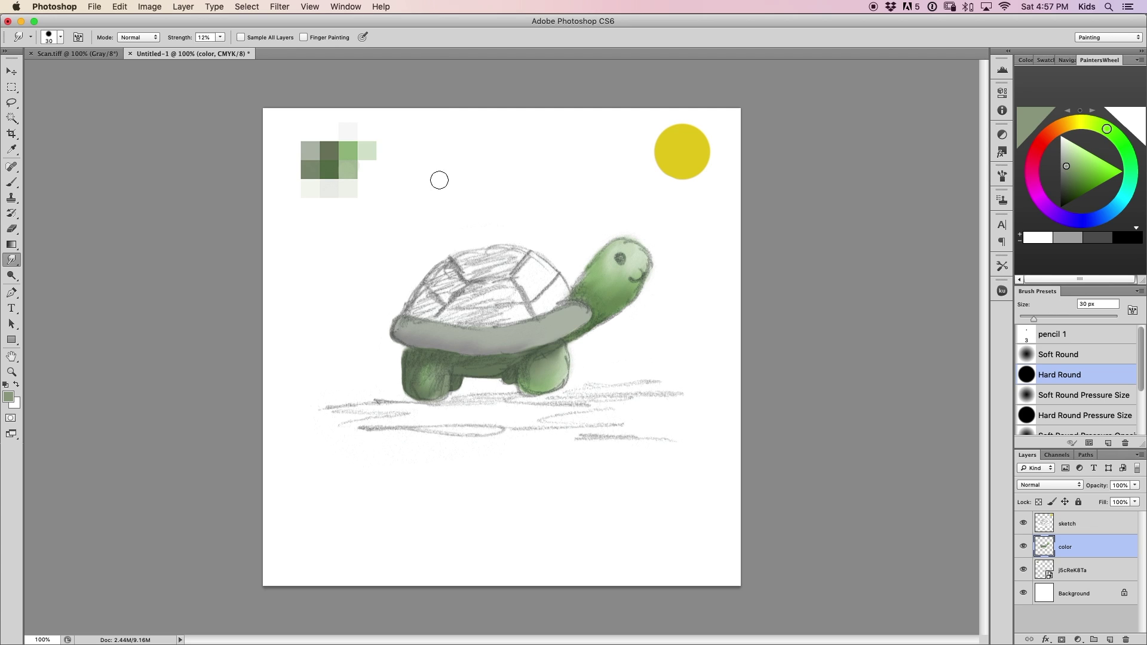
# - Paint a deeper shadow on the underbelly between the legs with the palette's darkest green
pyautogui.click(11, 182)
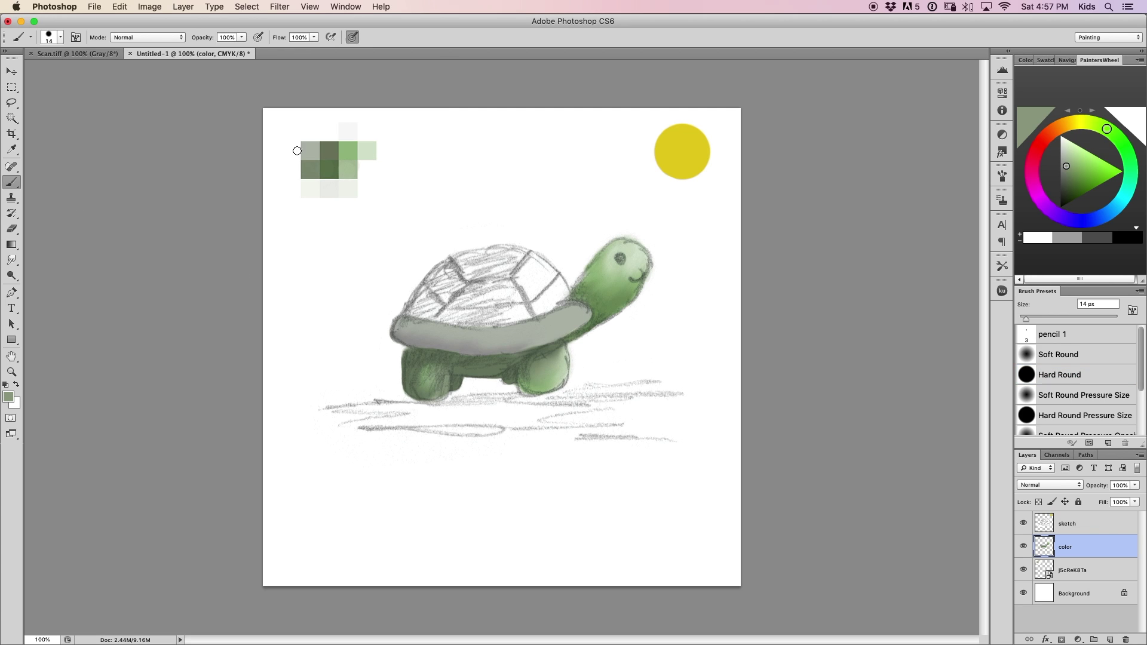
pyautogui.keyDown('alt'); pyautogui.click(330, 170); pyautogui.keyUp('alt')
pyautogui.moveTo(519, 370)
pyautogui.mouseDown()
pyautogui.moveTo(452, 355)
pyautogui.moveTo(520, 358)
pyautogui.moveTo(454, 363)
pyautogui.moveTo(519, 363)
pyautogui.moveTo(478, 375)
pyautogui.moveTo(500, 368)
pyautogui.moveTo(439, 364)
pyautogui.moveTo(500, 370)
pyautogui.moveTo(528, 352)
pyautogui.moveTo(486, 384)
pyautogui.moveTo(501, 389)
pyautogui.moveTo(481, 347)
pyautogui.moveTo(492, 428)
pyautogui.moveTo(439, 435)
pyautogui.mouseUp()
pyautogui.press('r')
# - Step back one edit and reduce the Eraser to 5 px for cleaning the green edges beneath the belly
pyautogui.click(14, 227)
pyautogui.click(119, 7)
pyautogui.click(136, 43)
pyautogui.press('super+plus')
pyautogui.press('[')
pyautogui.press('[')
pyautogui.press('[')
pyautogui.press('[')
pyautogui.press('[')
pyautogui.press('[')
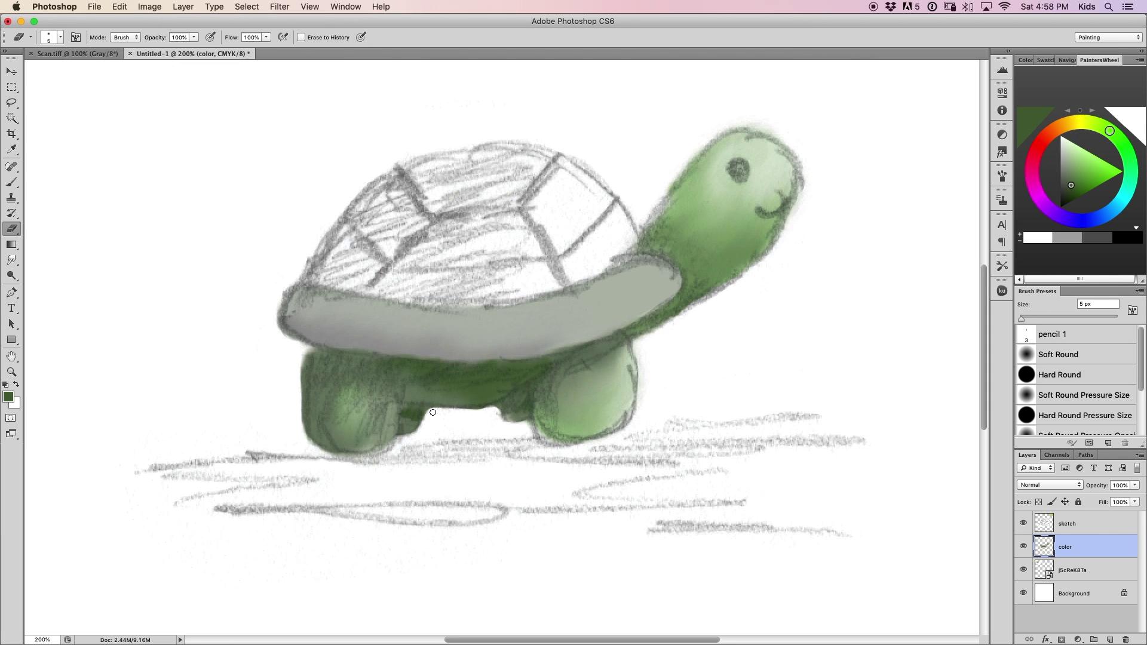
# - Smudge the dark green shadow along the inner edge of the rear leg
pyautogui.click(149, 8)
pyautogui.click(12, 372)
pyautogui.keyDown('alt'); pyautogui.click(172, 236); pyautogui.keyUp('alt')
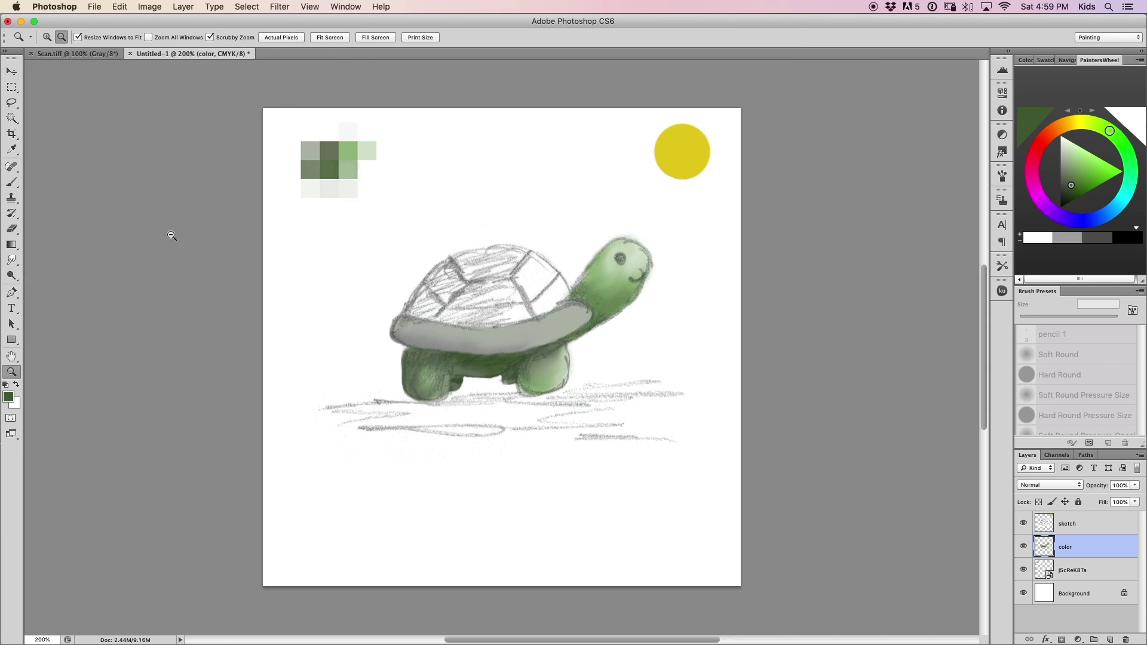
pyautogui.click(11, 182)
pyautogui.click(11, 260)
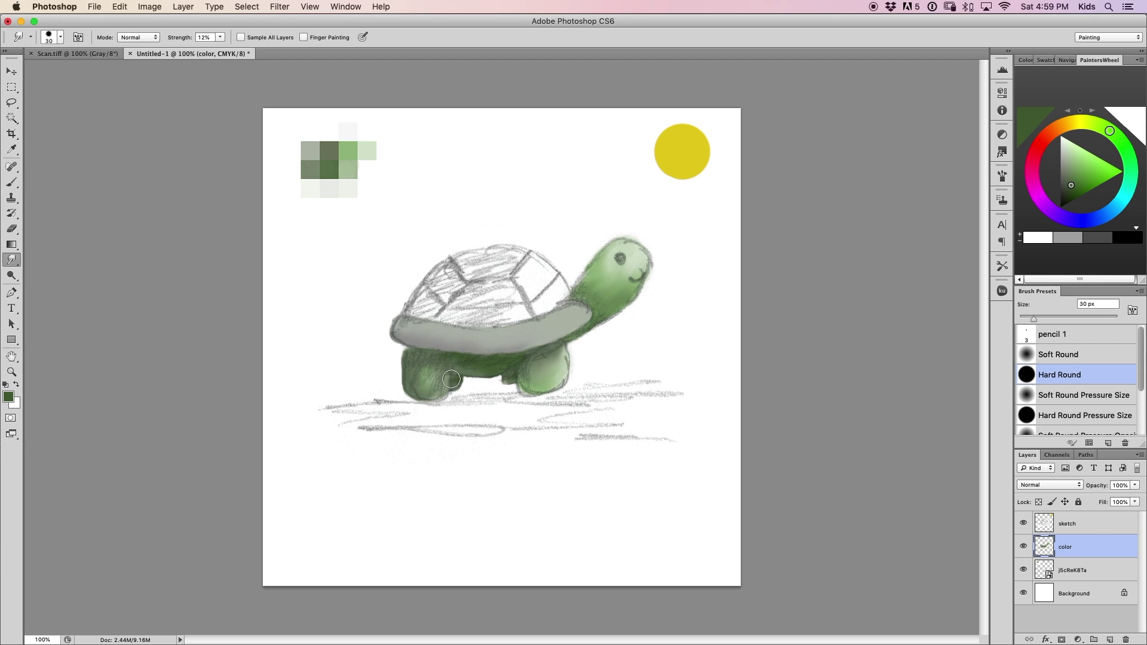
# - Fill the shell's top, rear and lower front plates with dark olive green using the 14 px Brush
pyautogui.press('b')
pyautogui.moveTo(452, 256)
pyautogui.mouseDown()
pyautogui.moveTo(494, 277)
pyautogui.moveTo(515, 249)
pyautogui.moveTo(457, 261)
pyautogui.moveTo(479, 253)
pyautogui.mouseUp()
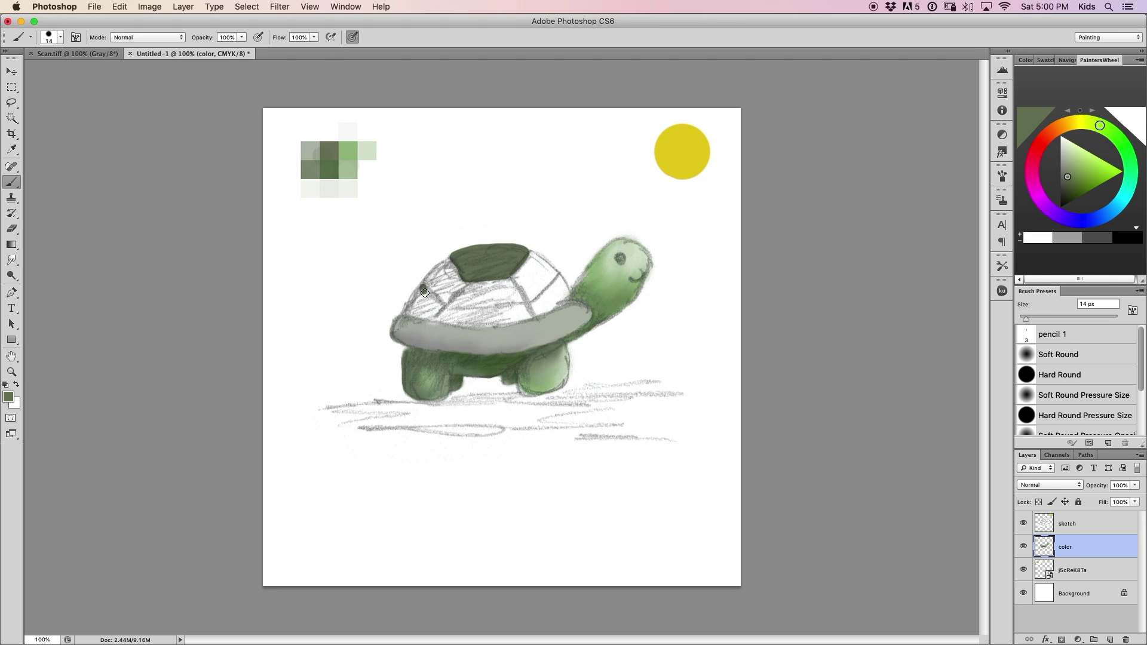
pyautogui.moveTo(425, 293); pyautogui.dragTo(410, 306)
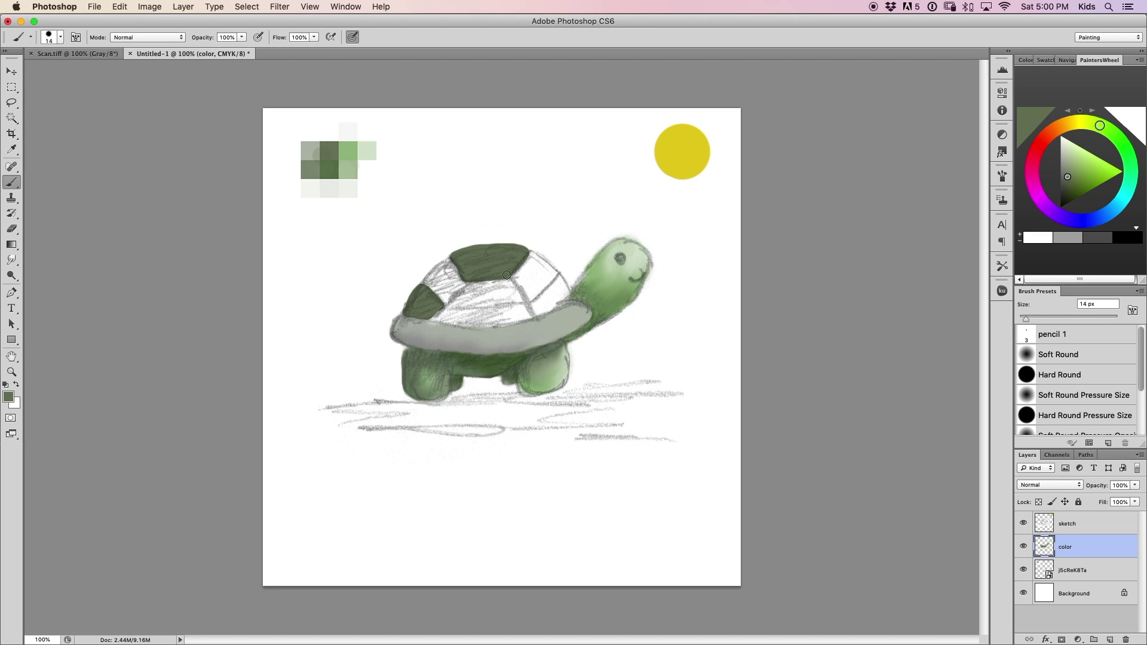
pyautogui.moveTo(528, 303)
pyautogui.mouseDown()
pyautogui.moveTo(559, 279)
pyautogui.moveTo(563, 295)
pyautogui.mouseUp()
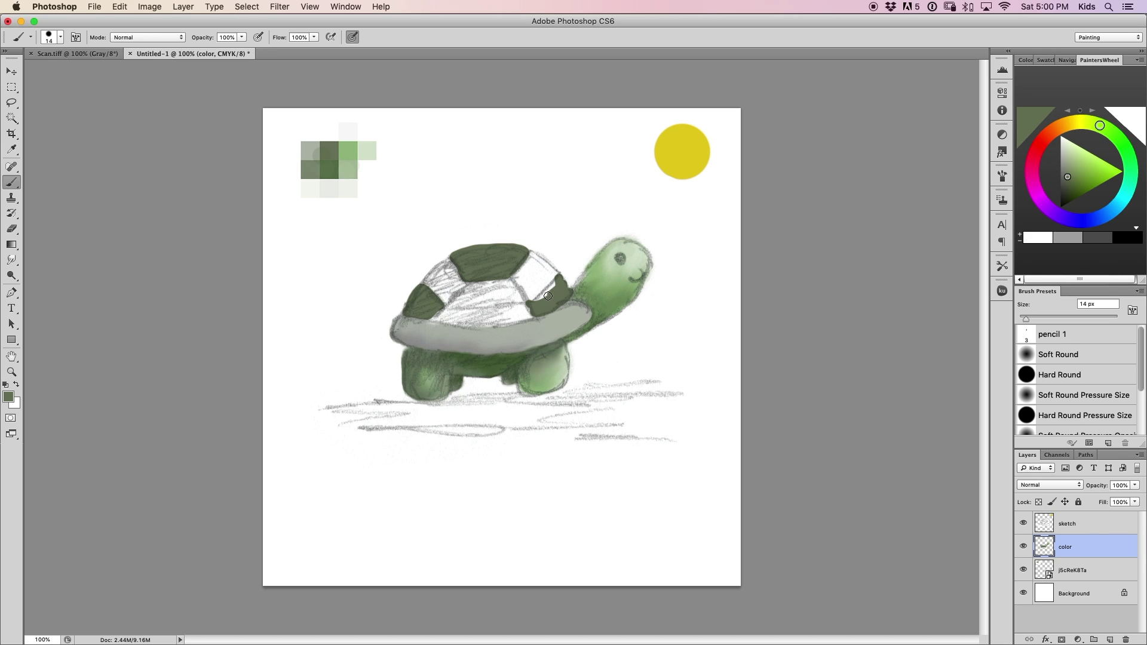
# - Fill the remaining shell plates with the palette's grey-green and vary the plates with neighbouring green tones
pyautogui.keyDown('alt'); pyautogui.click(312, 172); pyautogui.keyUp('alt')
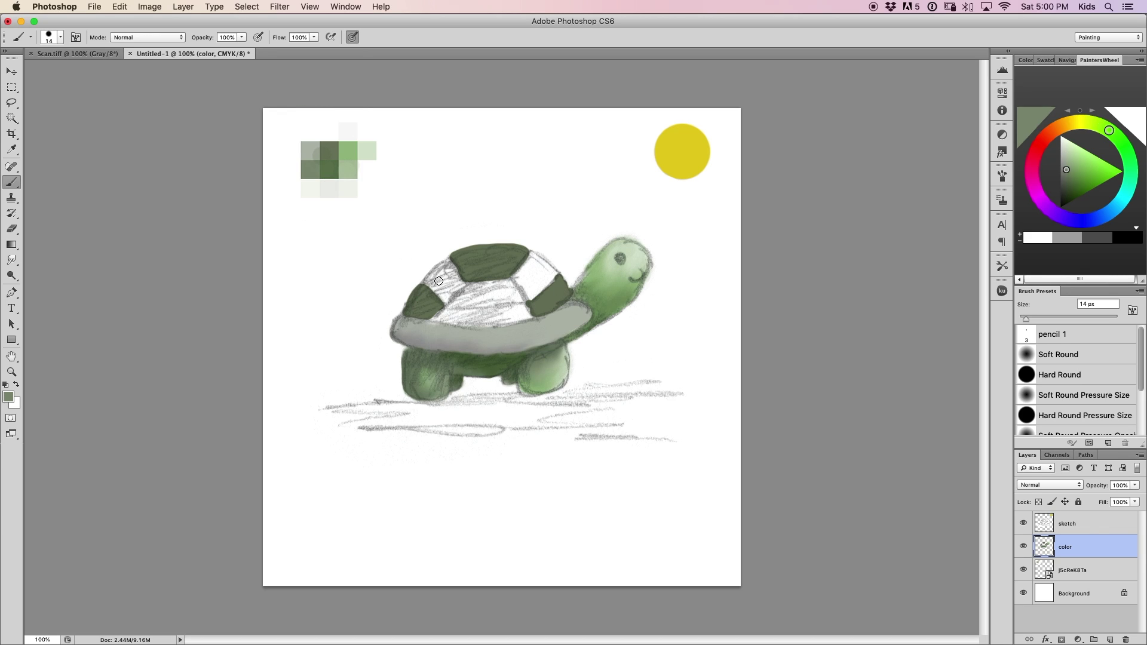
pyautogui.moveTo(426, 282)
pyautogui.mouseDown()
pyautogui.moveTo(459, 280)
pyautogui.moveTo(435, 272)
pyautogui.moveTo(452, 285)
pyautogui.moveTo(513, 275)
pyautogui.moveTo(534, 256)
pyautogui.moveTo(552, 279)
pyautogui.moveTo(517, 280)
pyautogui.moveTo(530, 264)
pyautogui.moveTo(537, 284)
pyautogui.moveTo(546, 273)
pyautogui.moveTo(456, 302)
pyautogui.moveTo(485, 283)
pyautogui.moveTo(521, 296)
pyautogui.moveTo(460, 312)
pyautogui.moveTo(512, 287)
pyautogui.moveTo(446, 311)
pyautogui.moveTo(468, 324)
pyautogui.moveTo(519, 307)
pyautogui.moveTo(520, 319)
pyautogui.moveTo(440, 310)
pyautogui.mouseUp()
pyautogui.keyDown('alt'); pyautogui.click(309, 148); pyautogui.keyUp('alt')
pyautogui.click(1071, 164)
pyautogui.click(1070, 184)
pyautogui.keyDown('alt'); pyautogui.click(429, 307); pyautogui.keyUp('alt')
# - Paint the upper front plate and the plates behind it a deeper green, and pick a darker green for the central plate
pyautogui.rightClick(541, 269)
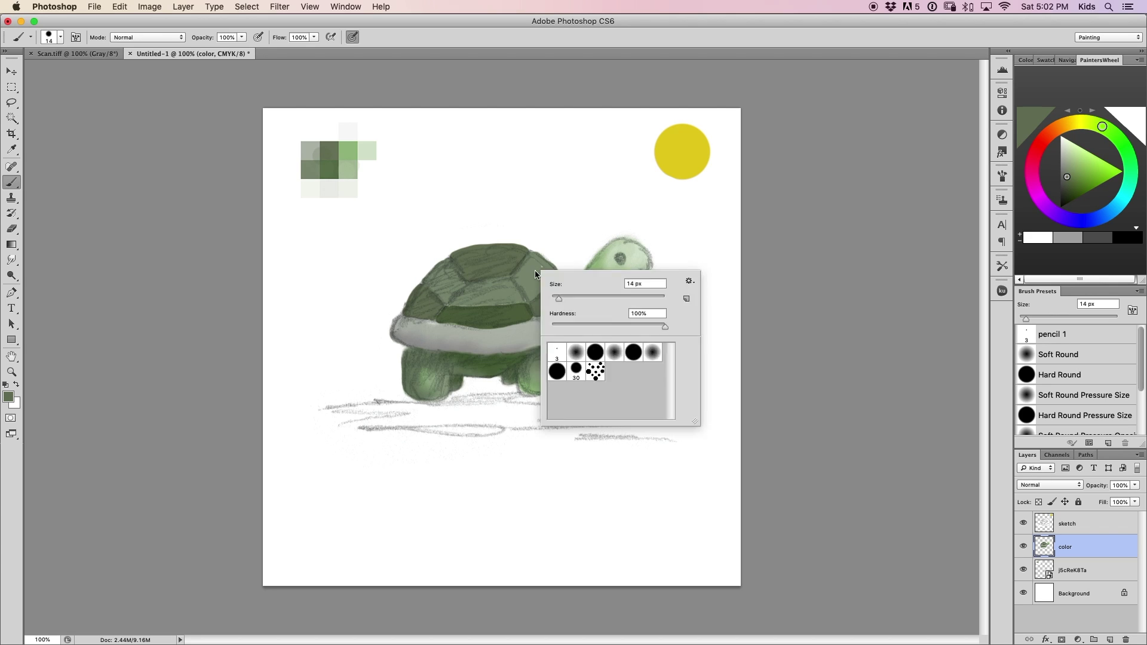
pyautogui.click(1070, 180)
pyautogui.moveTo(530, 260); pyautogui.dragTo(521, 284)
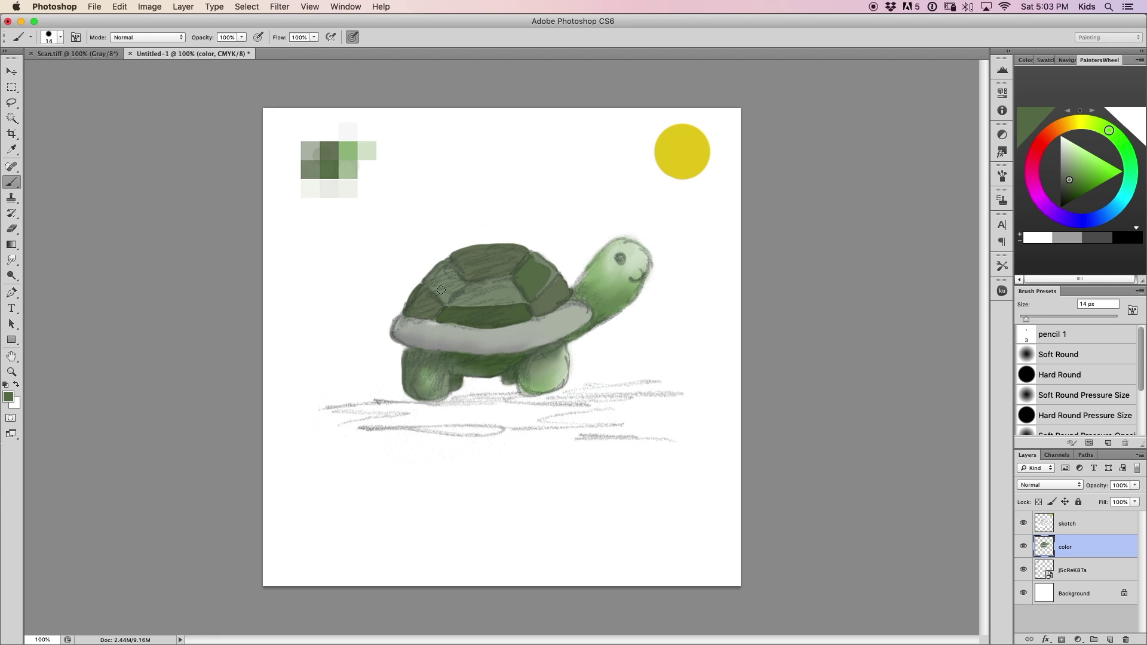
pyautogui.moveTo(441, 290)
pyautogui.mouseDown()
pyautogui.moveTo(474, 302)
pyautogui.moveTo(468, 287)
pyautogui.moveTo(509, 279)
pyautogui.moveTo(524, 302)
pyautogui.moveTo(468, 306)
pyautogui.moveTo(513, 294)
pyautogui.moveTo(455, 300)
pyautogui.mouseUp()
pyautogui.click(1065, 190)
# - Add light green highlights from the palette to the shell's front plates and smudge them into the darker green
pyautogui.keyDown('alt'); pyautogui.click(341, 133); pyautogui.keyUp('alt')
pyautogui.moveTo(532, 258)
pyautogui.mouseDown()
pyautogui.moveTo(562, 282)
pyautogui.moveTo(351, 148)
pyautogui.moveTo(554, 289)
pyautogui.moveTo(539, 252)
pyautogui.mouseUp()
pyautogui.keyDown('alt'); pyautogui.click(348, 157); pyautogui.keyUp('alt')
pyautogui.press('r')
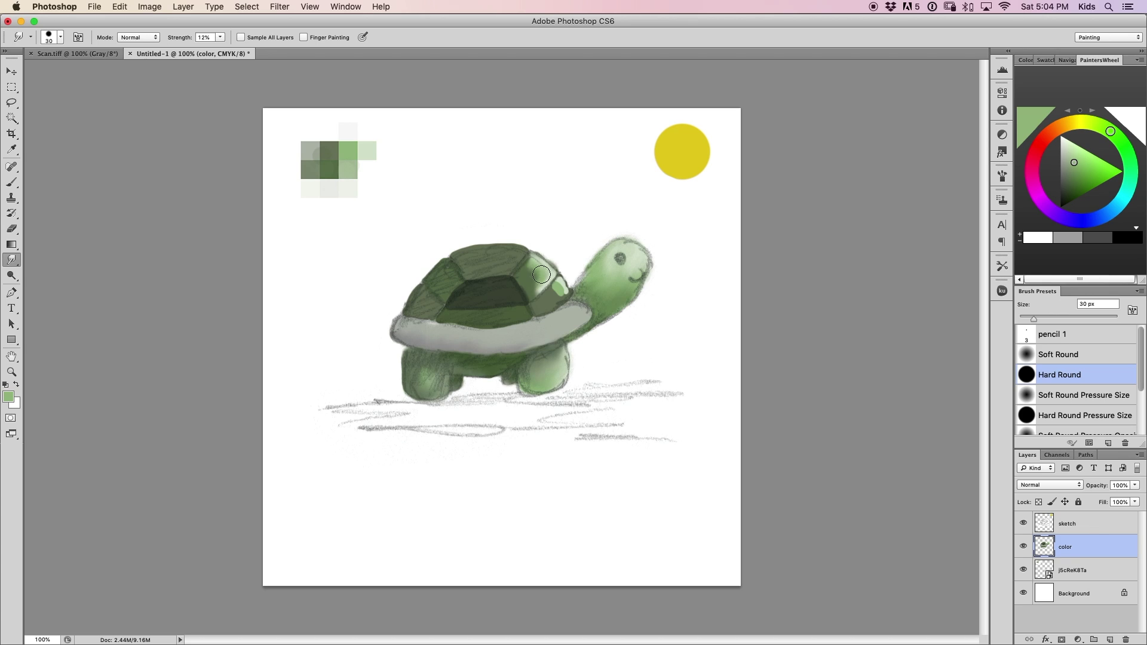
pyautogui.moveTo(539, 280)
pyautogui.mouseDown()
pyautogui.moveTo(564, 298)
pyautogui.moveTo(547, 290)
pyautogui.mouseUp()
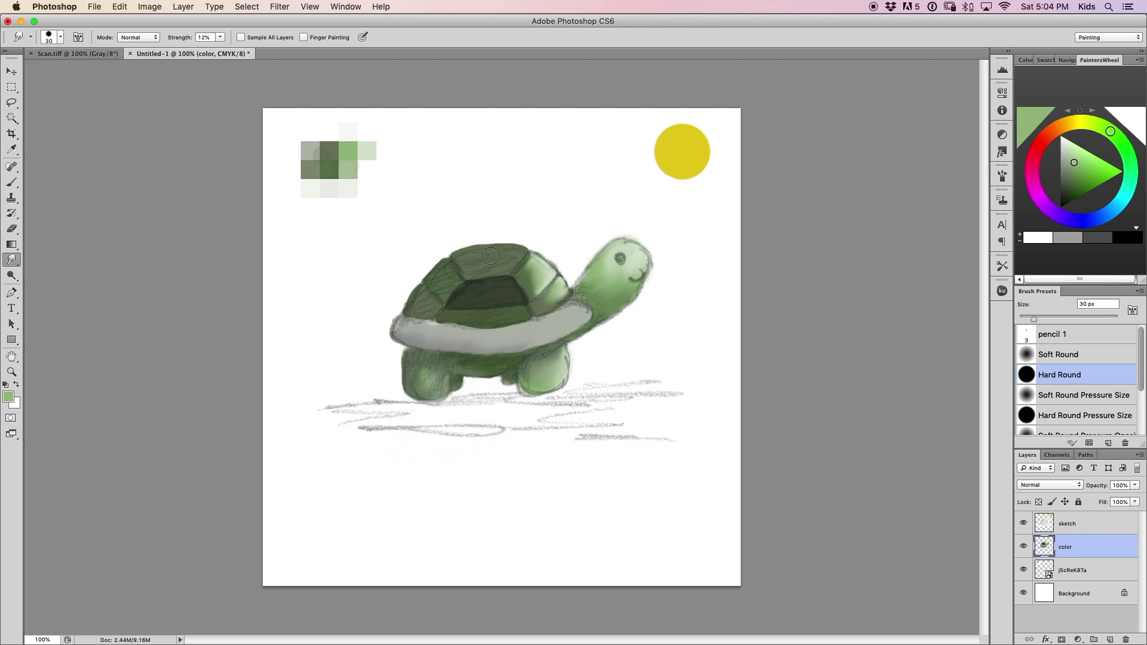
# - Touch up the remaining shell plates with the palette's olive green and blend the shading with the Smudge tool
pyautogui.keyDown('alt'); pyautogui.click(330, 149); pyautogui.keyUp('alt')
pyautogui.press('b')
pyautogui.keyDown('alt'); pyautogui.click(328, 150); pyautogui.keyUp('alt')
pyautogui.press('r')
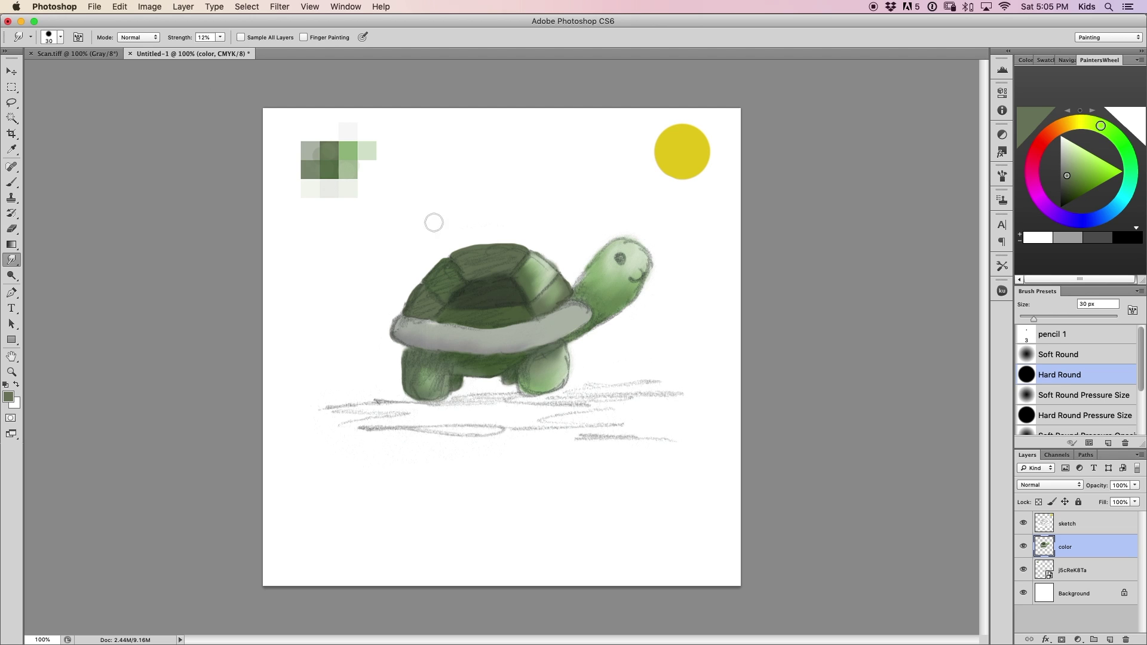
# - Select the shell plates above the rim with a lasso outline and slightly lower their Hue/Saturation values
pyautogui.press('l')
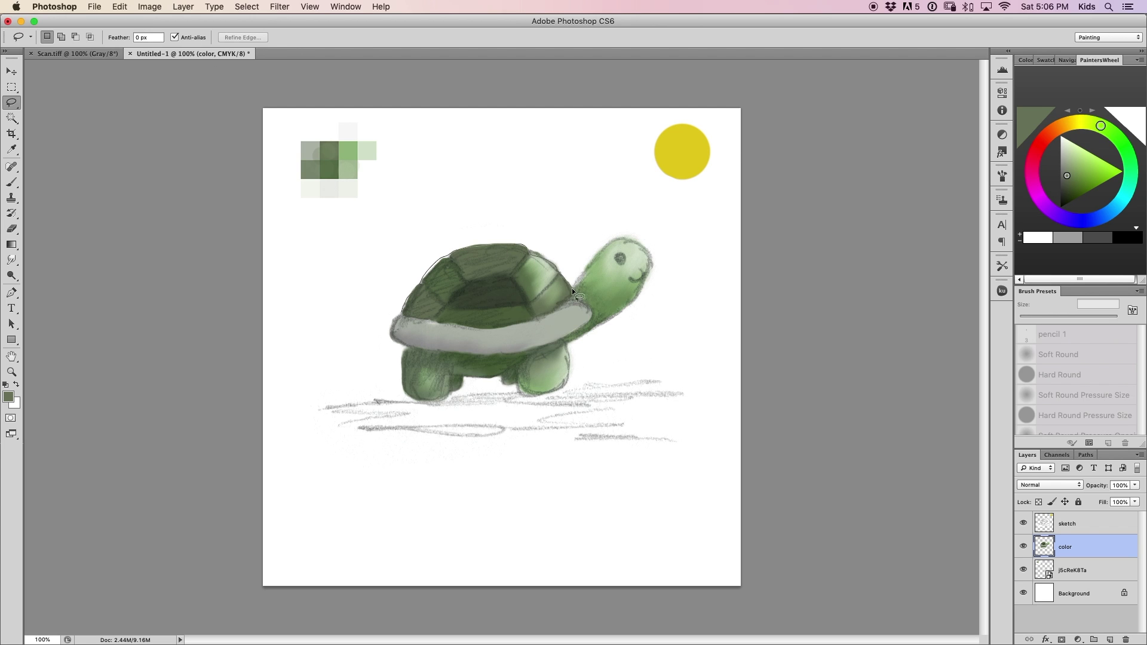
pyautogui.moveTo(449, 323); pyautogui.dragTo(404, 312)
pyautogui.click(149, 8)
pyautogui.moveTo(156, 46)
pyautogui.click(289, 111)
pyautogui.moveTo(166, 237)
pyautogui.mouseDown()
pyautogui.moveTo(144, 236)
pyautogui.moveTo(161, 243)
pyautogui.mouseUp()
pyautogui.moveTo(167, 270); pyautogui.dragTo(156, 273)
pyautogui.moveTo(167, 302); pyautogui.dragTo(163, 303)
pyautogui.click(302, 173)
# - Shift the selected shell to brown with Color Balance midtones of +14 red, -10 magenta and slightly towards yellow, and deselect
pyautogui.click(149, 7)
pyautogui.moveTo(170, 45)
pyautogui.click(293, 123)
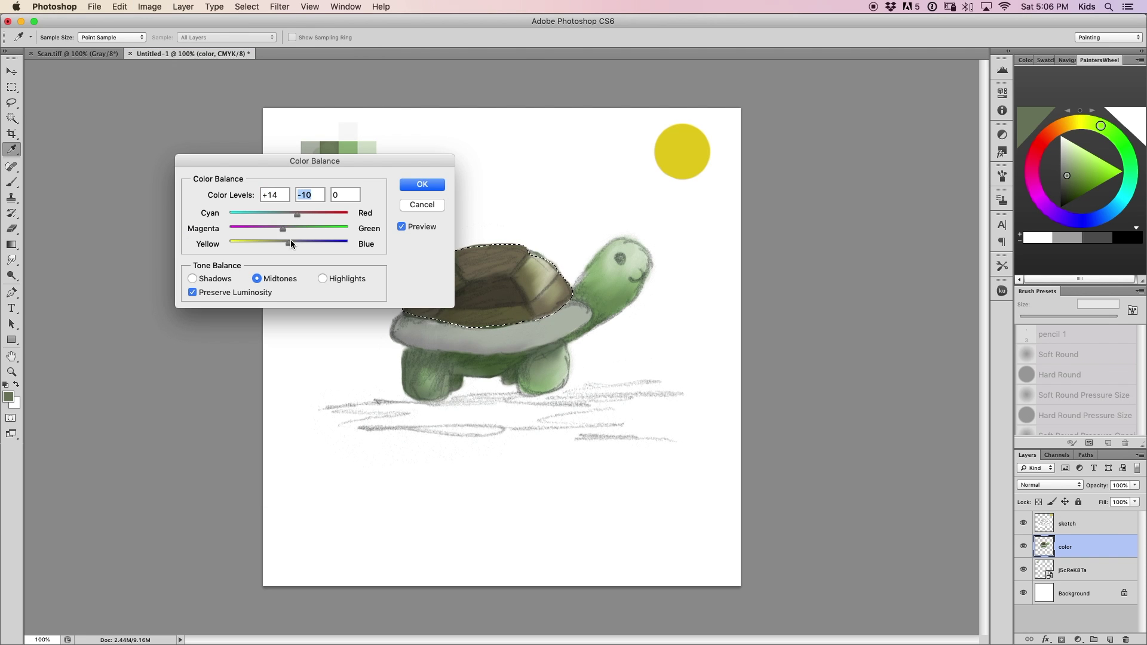
pyautogui.moveTo(290, 244); pyautogui.dragTo(287, 244)
pyautogui.click(423, 184)
pyautogui.press('super+d')
# - Paint the lower edge of the shell plates with browns sampled from the shell, using the 14 px Brush
pyautogui.press('b')
pyautogui.keyDown('alt'); pyautogui.click(428, 311); pyautogui.keyUp('alt')
pyautogui.moveTo(409, 314)
pyautogui.mouseDown()
pyautogui.moveTo(467, 326)
pyautogui.moveTo(549, 314)
pyautogui.mouseUp()
pyautogui.keyDown('alt'); pyautogui.click(445, 320); pyautogui.keyUp('alt')
pyautogui.keyDown('alt'); pyautogui.click(540, 303); pyautogui.keyUp('alt')
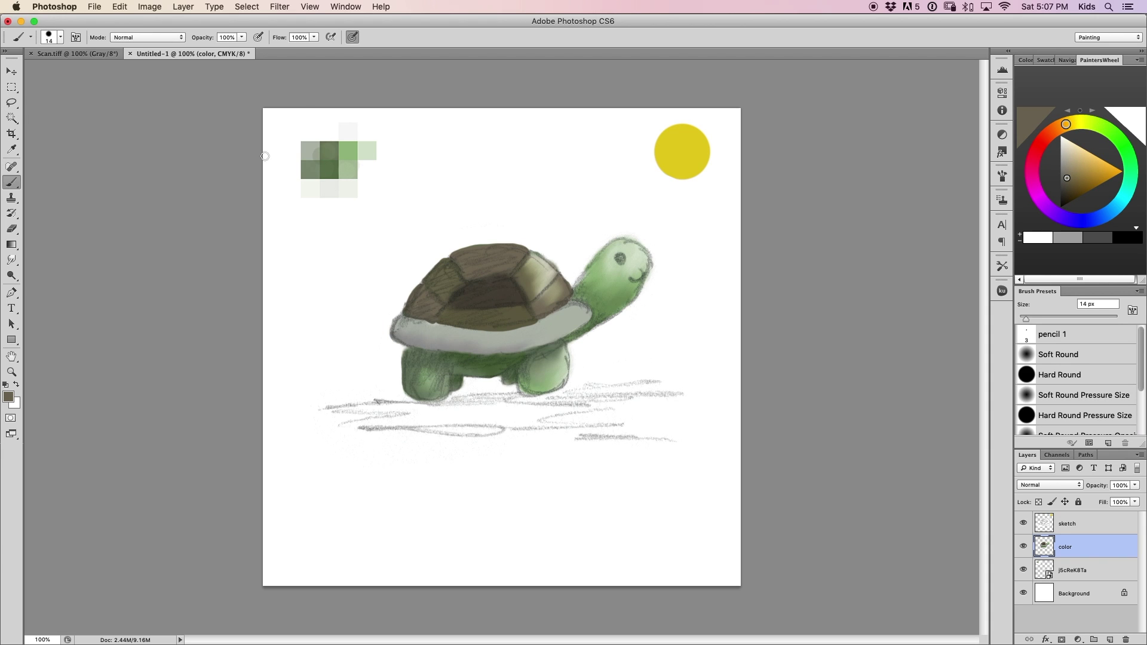
pyautogui.keyDown('alt'); pyautogui.click(427, 305); pyautogui.keyUp('alt')
# - Clean up the upper edge of the shell's rim with its own sampled grey-green
pyautogui.keyDown('alt'); pyautogui.click(421, 327); pyautogui.keyUp('alt')
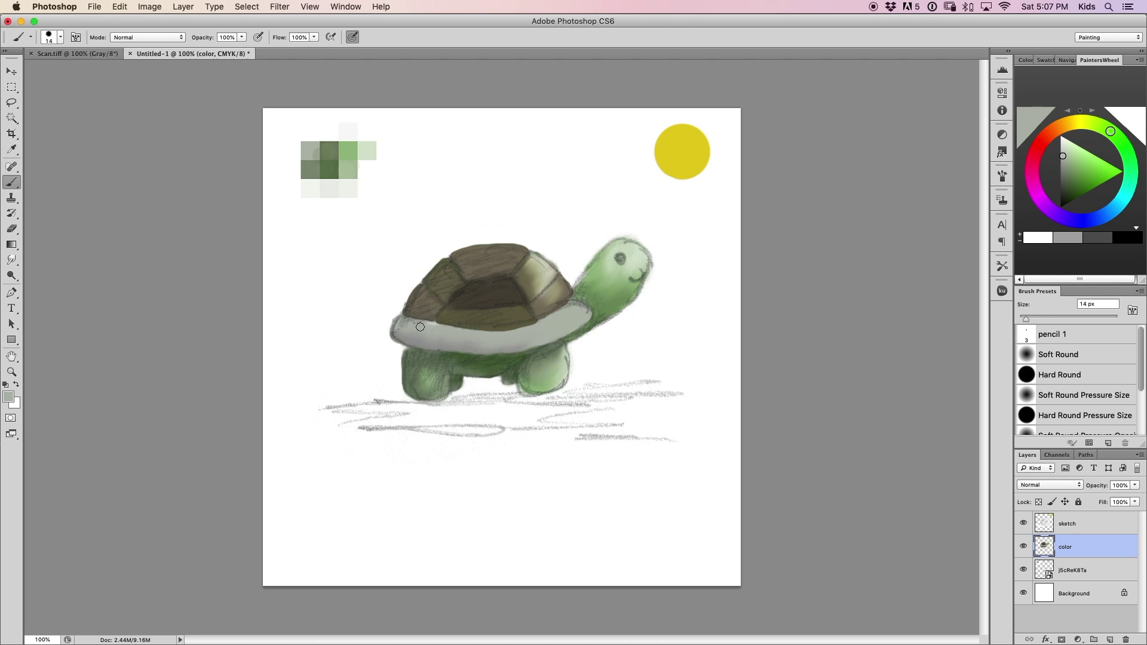
pyautogui.moveTo(521, 327); pyautogui.dragTo(547, 324)
pyautogui.press('r')
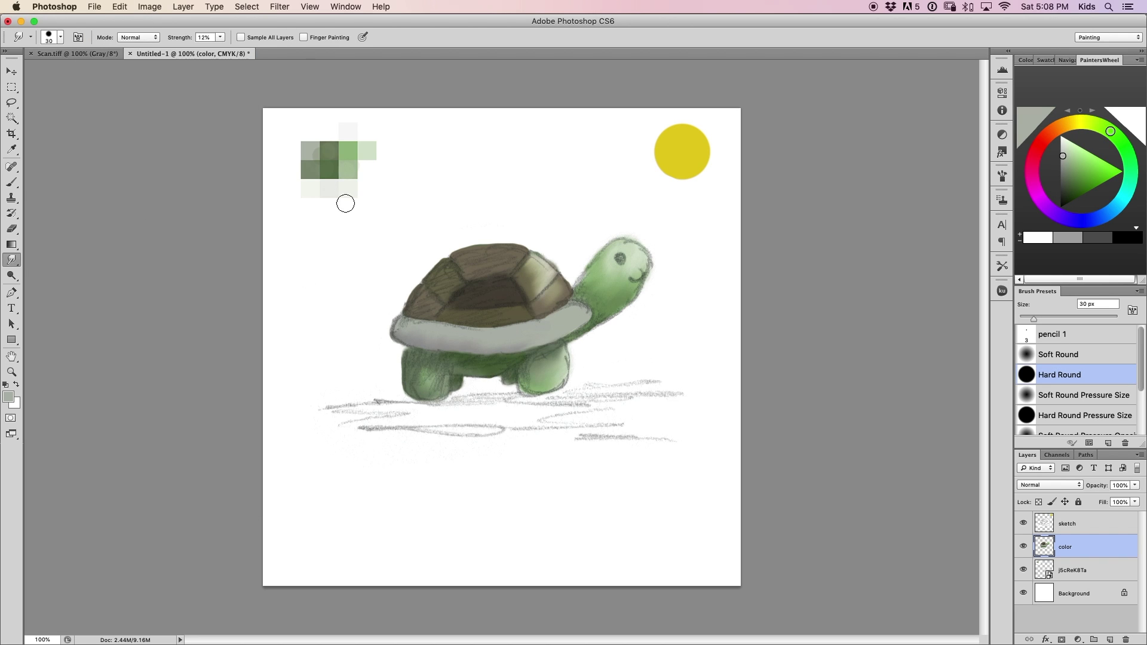
# - Sample the shell's dark brown as the brush colour and shift it to a more saturated brown
pyautogui.press('b')
pyautogui.keyDown('alt'); pyautogui.click(486, 296); pyautogui.keyUp('alt')
pyautogui.click(1072, 180)
# - Try to paint brown ground beneath the turtle with the Soft Round Pressure Size brush at 93 px
pyautogui.click(1075, 399)
pyautogui.click(1065, 318)
pyautogui.moveTo(605, 427)
pyautogui.mouseDown()
pyautogui.moveTo(583, 434)
pyautogui.moveTo(653, 397)
pyautogui.moveTo(499, 418)
pyautogui.moveTo(383, 412)
pyautogui.mouseUp()
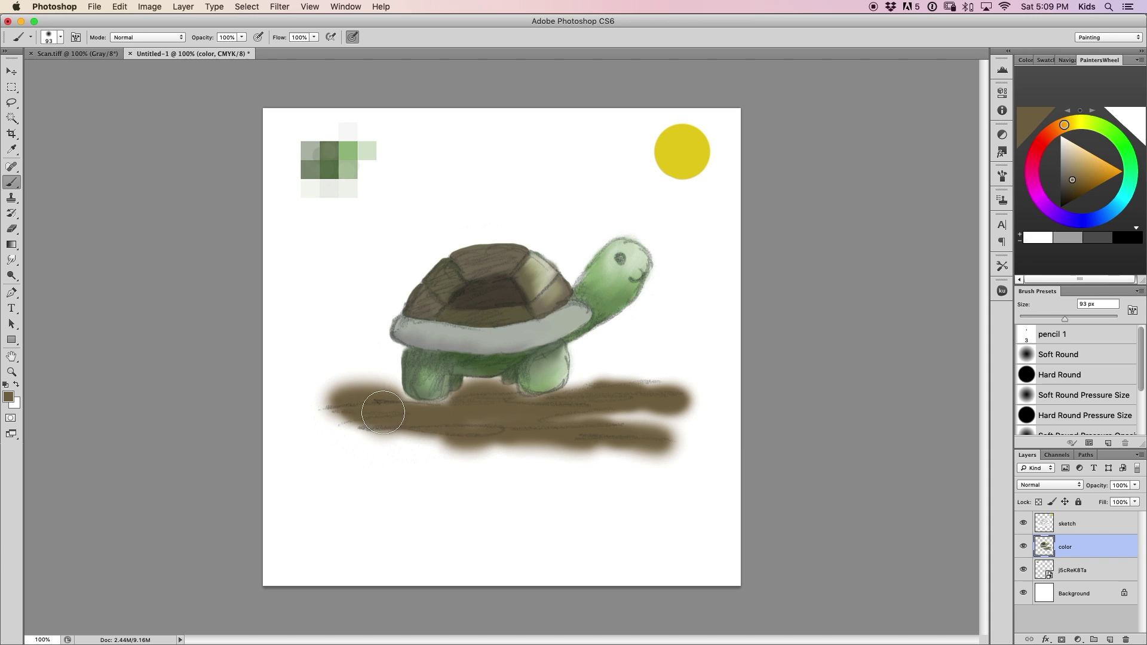
# - Undo the soft brown ground strokes and run the 94 px Eraser over the ground area
pyautogui.press('super+alt+z')
pyautogui.press('super+alt+z')
pyautogui.press('super+alt+z')
pyautogui.press('super+alt+z')
pyautogui.press('e')
pyautogui.moveTo(525, 384); pyautogui.dragTo(419, 450)
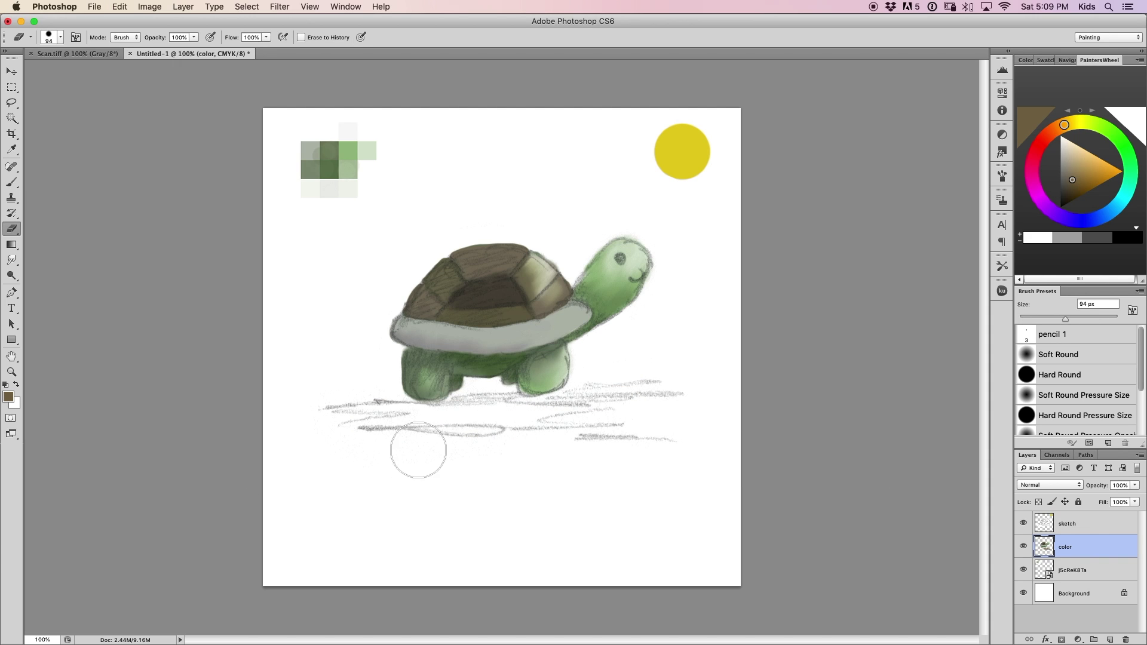
# - Try a brown ground stroke beneath the turtle with the large Hard Round brush and undo it
pyautogui.click(1068, 380)
pyautogui.click(12, 182)
pyautogui.click(119, 7)
pyautogui.moveTo(509, 419); pyautogui.dragTo(597, 417)
pyautogui.click(133, 44)
# - Fill the sketched ground beneath the turtle with solid brown, using the Hard Round brush reduced to 23 px
pyautogui.click(1057, 376)
pyautogui.click(119, 6)
pyautogui.click(134, 43)
pyautogui.press('[')
pyautogui.press('[')
pyautogui.press('[')
pyautogui.press('[')
pyautogui.press('[')
pyautogui.press('[')
pyautogui.press('[')
pyautogui.press('[')
pyautogui.press('[')
pyautogui.moveTo(512, 400)
pyautogui.mouseDown()
pyautogui.moveTo(551, 402)
pyautogui.moveTo(586, 383)
pyautogui.moveTo(561, 412)
pyautogui.moveTo(672, 441)
pyautogui.mouseUp()
pyautogui.moveTo(451, 396)
pyautogui.mouseDown()
pyautogui.moveTo(509, 389)
pyautogui.moveTo(326, 412)
pyautogui.moveTo(369, 436)
pyautogui.moveTo(424, 416)
pyautogui.moveTo(322, 423)
pyautogui.mouseUp()
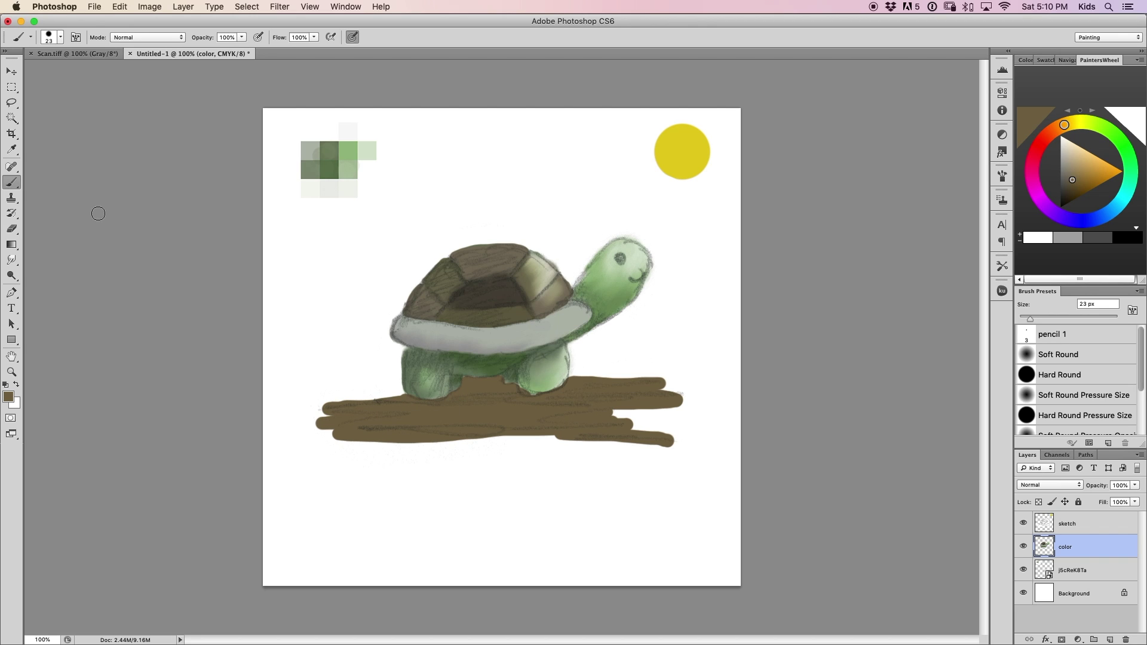
# - Restore the front leg's edge over the brown with sampled leg greens, and smudge the ground's outer edges
pyautogui.keyDown('alt'); pyautogui.click(465, 371); pyautogui.keyUp('alt')
pyautogui.keyDown('alt'); pyautogui.click(523, 373); pyautogui.keyUp('alt')
pyautogui.moveTo(524, 383); pyautogui.dragTo(543, 381)
pyautogui.click(11, 260)
pyautogui.moveTo(672, 399)
pyautogui.mouseDown()
pyautogui.moveTo(651, 380)
pyautogui.moveTo(607, 416)
pyautogui.moveTo(642, 442)
pyautogui.moveTo(287, 412)
pyautogui.moveTo(499, 412)
pyautogui.moveTo(557, 448)
pyautogui.mouseUp()
# - Delete the pixelated palette layer, clear the yellow sun and leftover swatch marks, and switch to the Move tool
pyautogui.moveTo(1116, 572); pyautogui.dragTo(1125, 639)
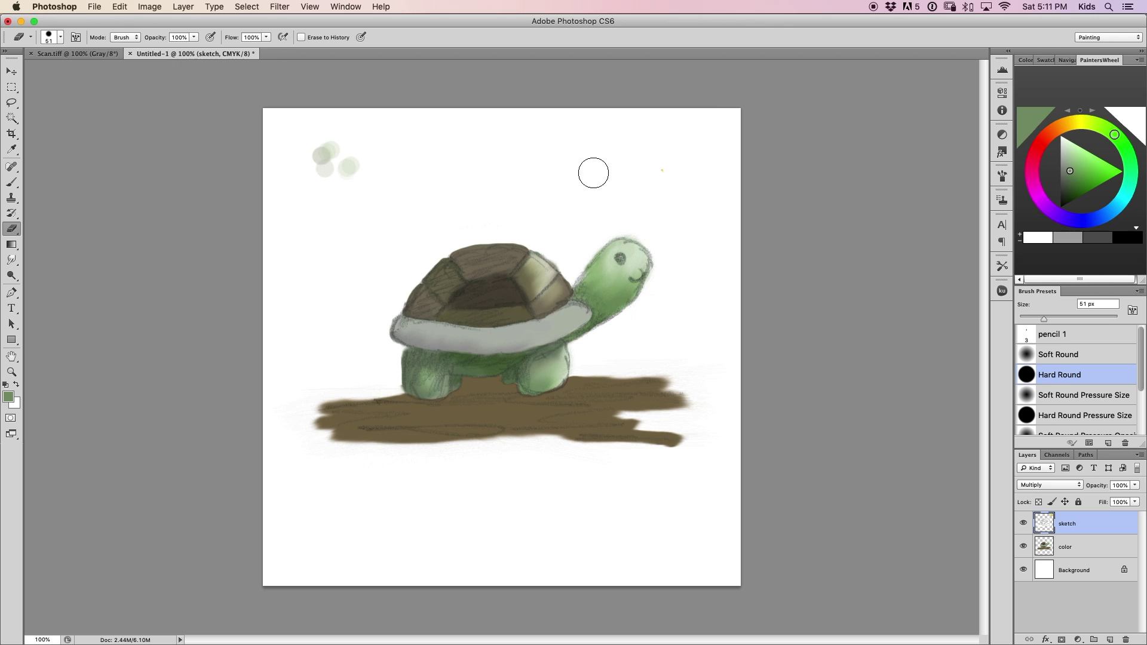
pyautogui.press('v')
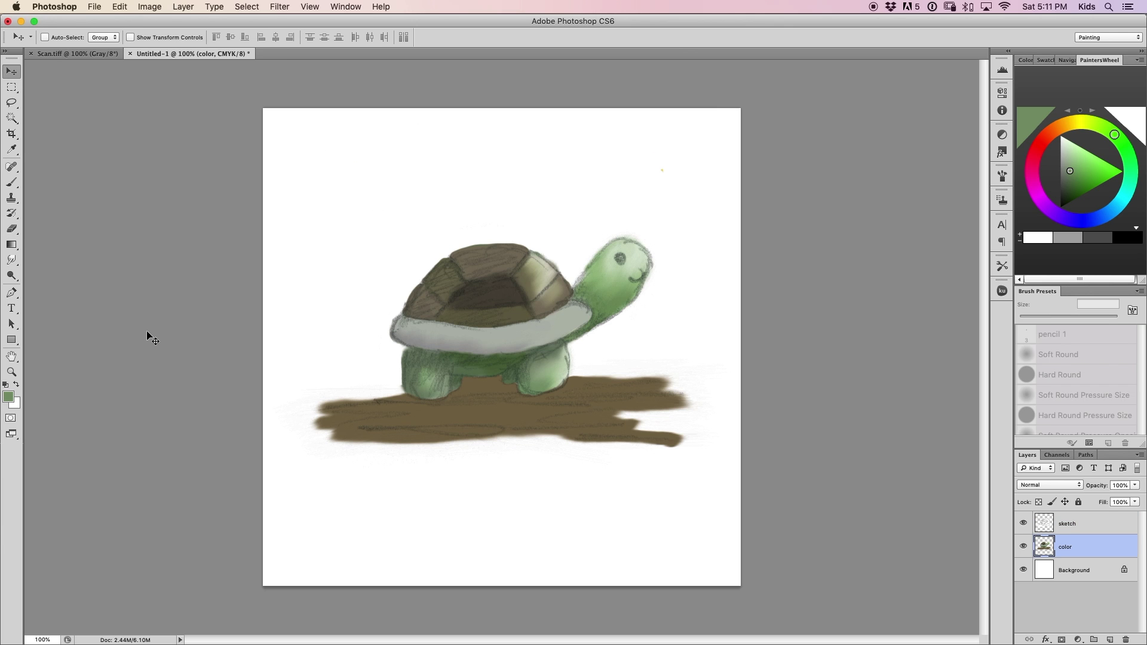